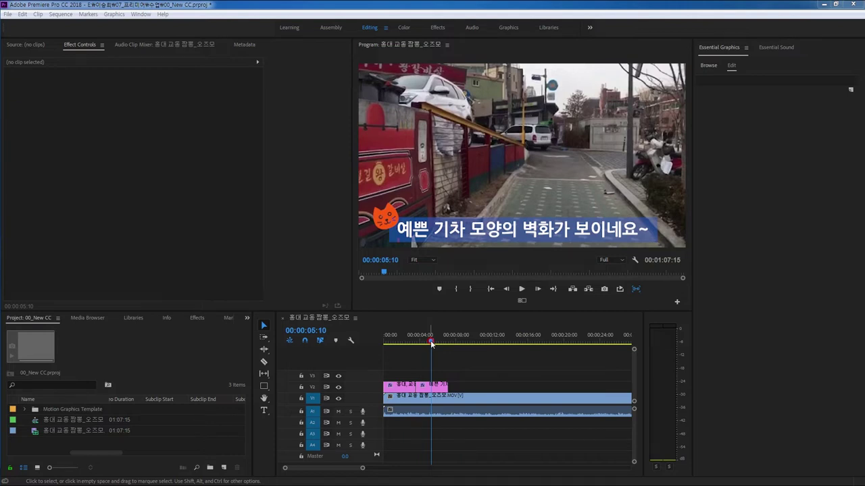
Review the existing captions by playing the sequence from its start in an enlarged preview and revisiting the early section.
left_click(479, 364)
left_click_drag(432, 343, 375, 351)
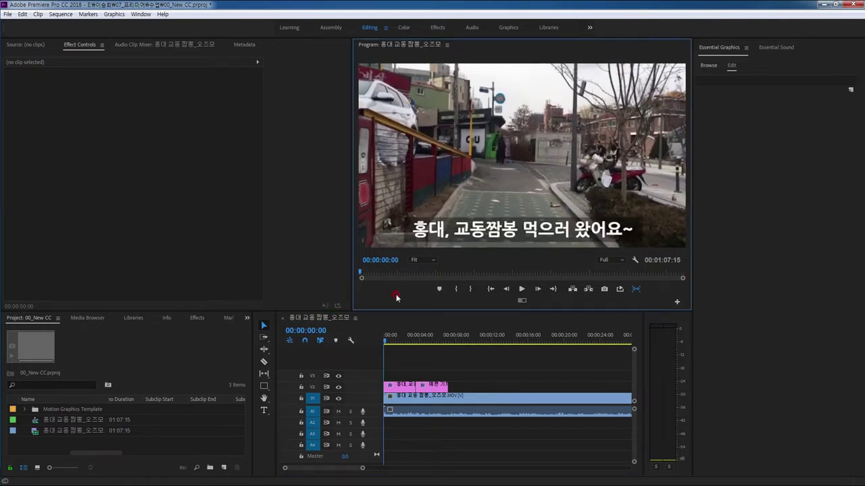
key("grave")
key("space")
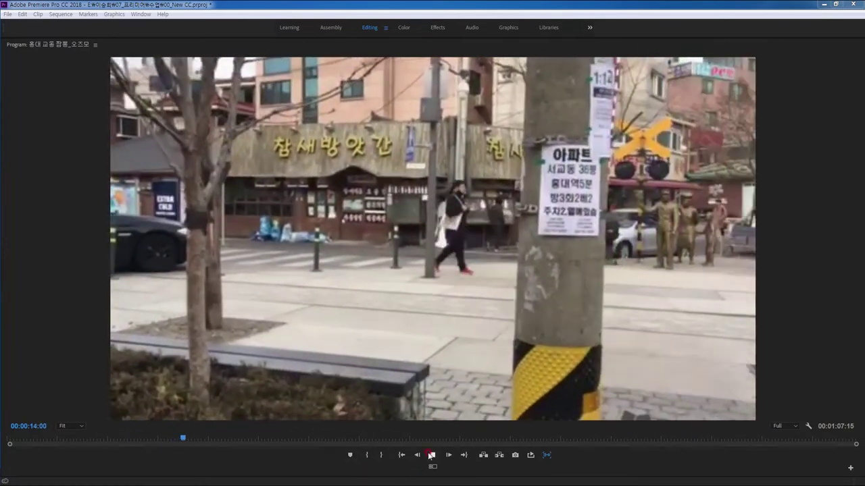
left_click(338, 347)
left_click_drag(188, 439, 52, 444)
left_click(339, 415)
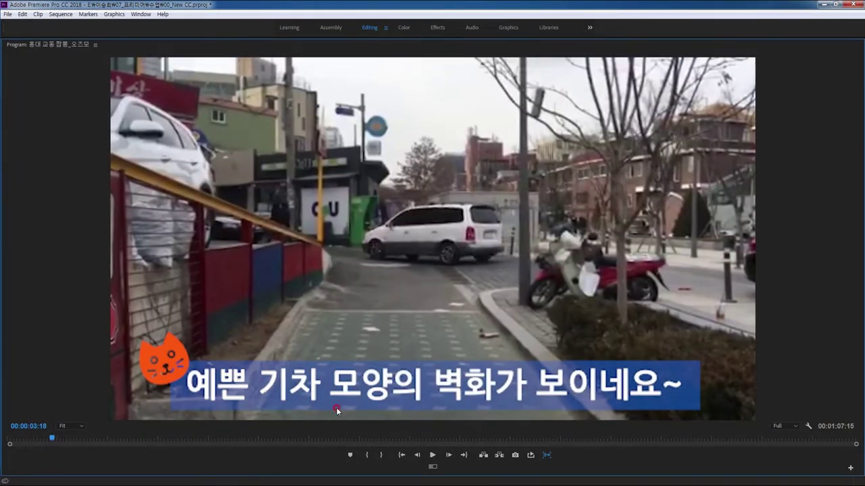
key("grave")
Add the text "예쁜 기차 모양의 벽화가 보이네요~" over the lower part of the frame at 00:00:08:28.
left_click(437, 345)
left_click_drag(438, 347, 465, 349)
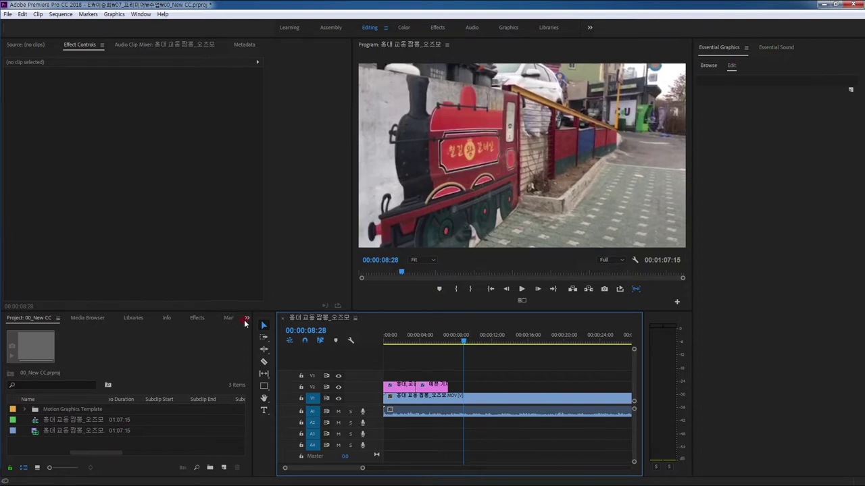
left_click(265, 411)
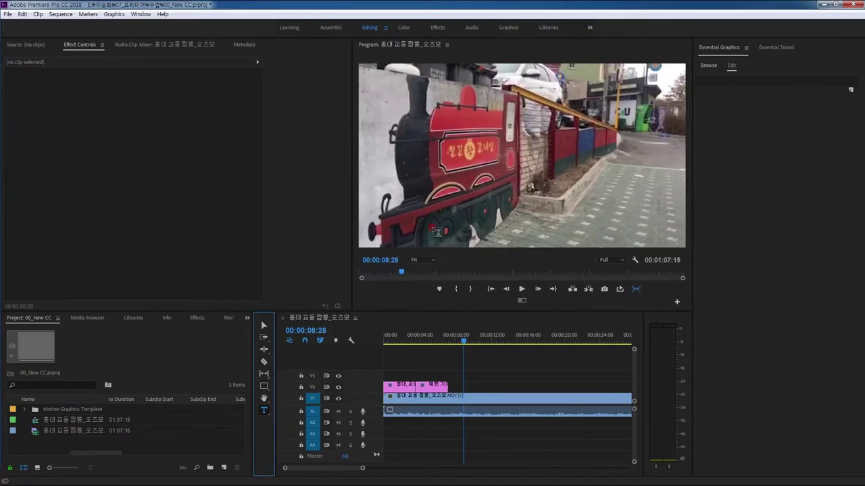
left_click(436, 232)
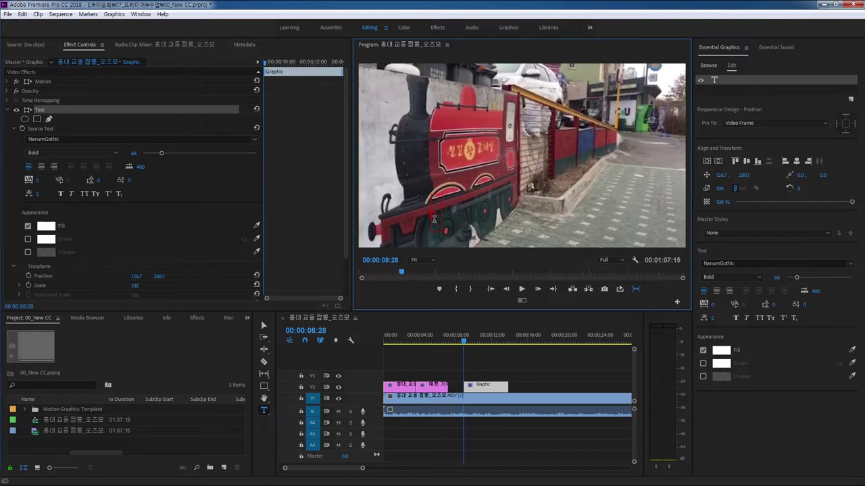
type("예쁜")
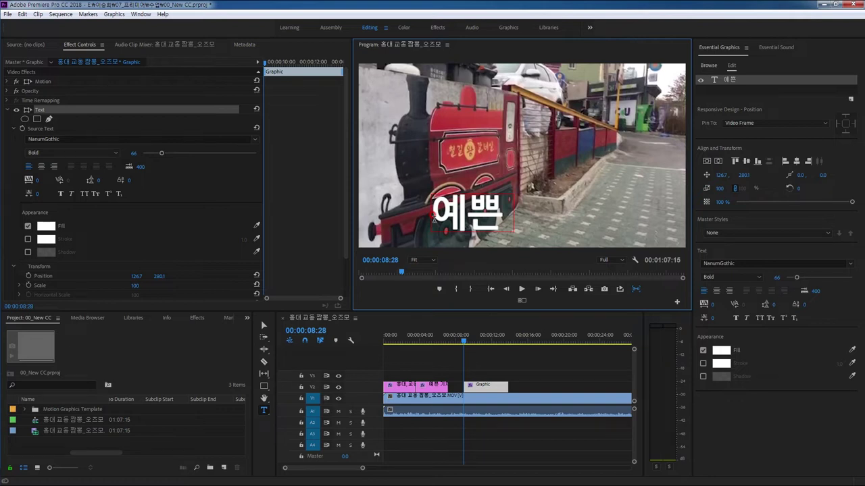
type("기차")
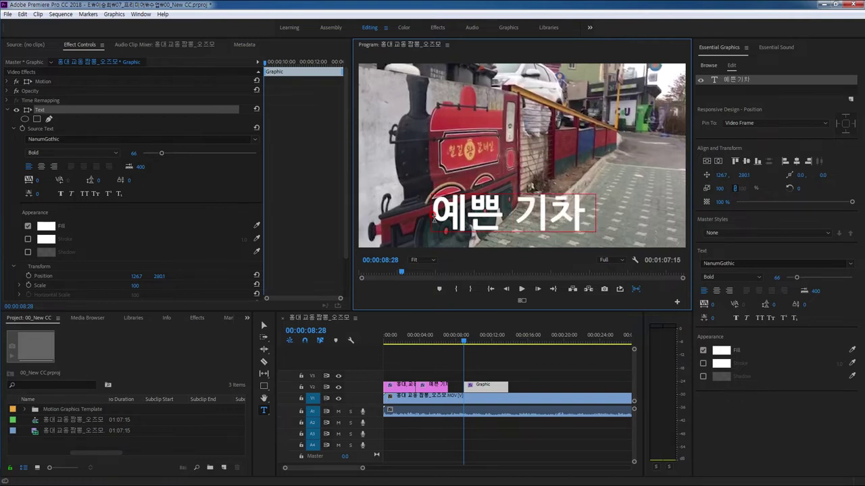
type(" 모양의 벽화가 보이네요~")
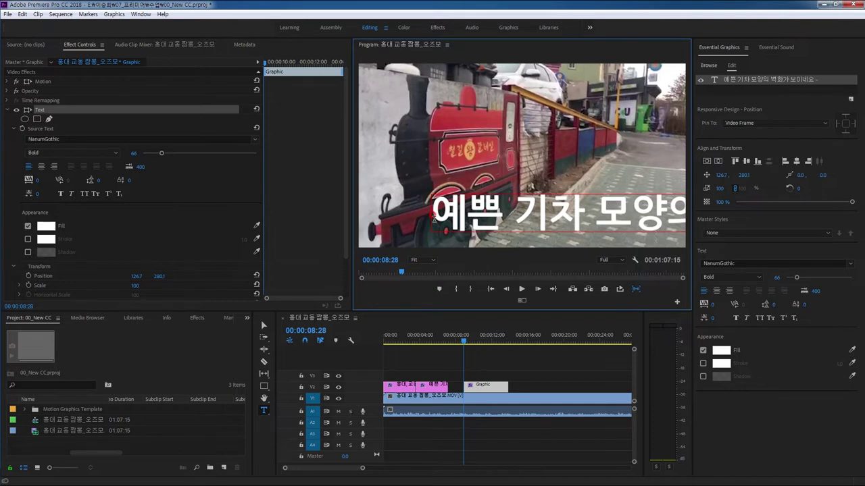
left_click(262, 326)
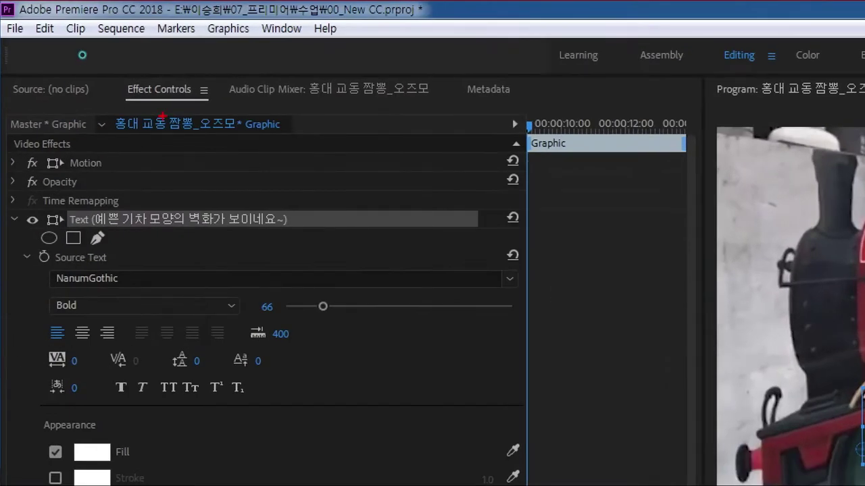
mouse_move(91, 25)
left_mouse_down()
mouse_move(68, 41)
mouse_move(97, 51)
left_mouse_up()
mouse_move(108, 250)
left_mouse_down()
mouse_move(102, 280)
mouse_move(129, 277)
left_mouse_up()
mouse_move(298, 322)
left_mouse_down()
mouse_move(270, 283)
mouse_move(302, 312)
left_mouse_up()
mouse_move(87, 318)
left_mouse_down()
mouse_move(66, 319)
mouse_move(80, 312)
left_mouse_up()
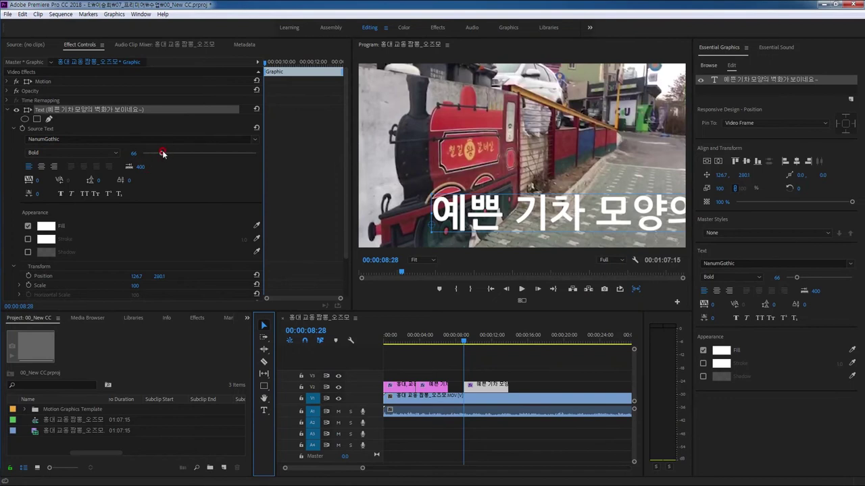
Reduce the caption's font size to 28 and move it near the bottom edge, at about 76, 305.
left_click_drag(162, 154, 150, 156)
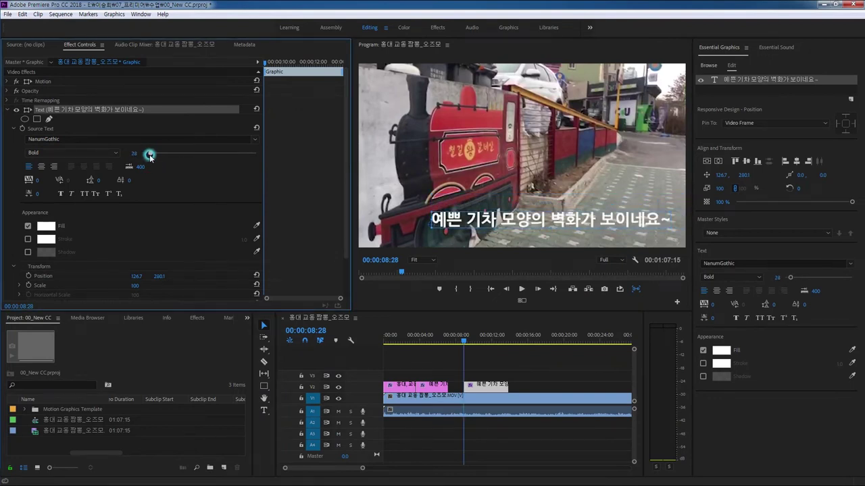
left_click_drag(440, 225, 424, 237)
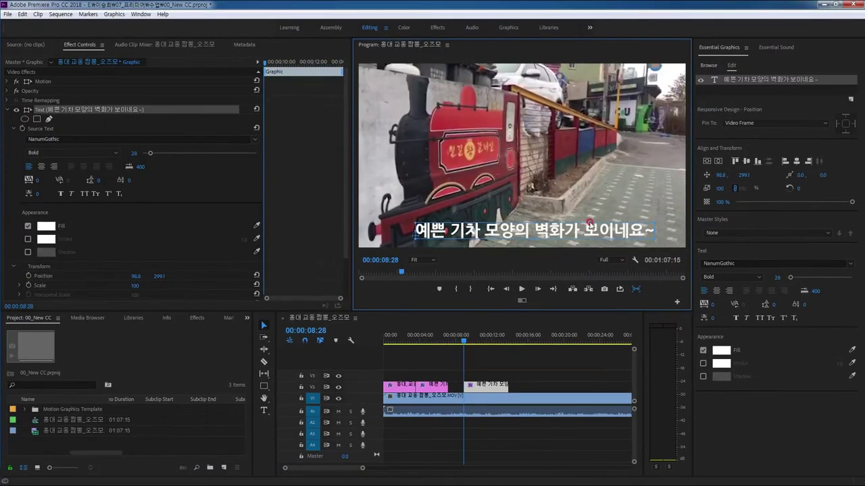
left_click_drag(548, 231, 533, 237)
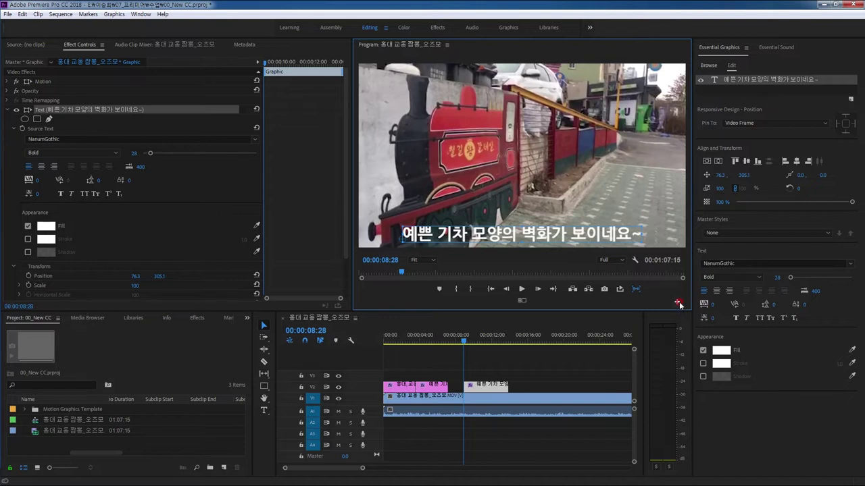
View the available Program monitor controls in the Button Editor and close it without changes.
left_click(677, 303)
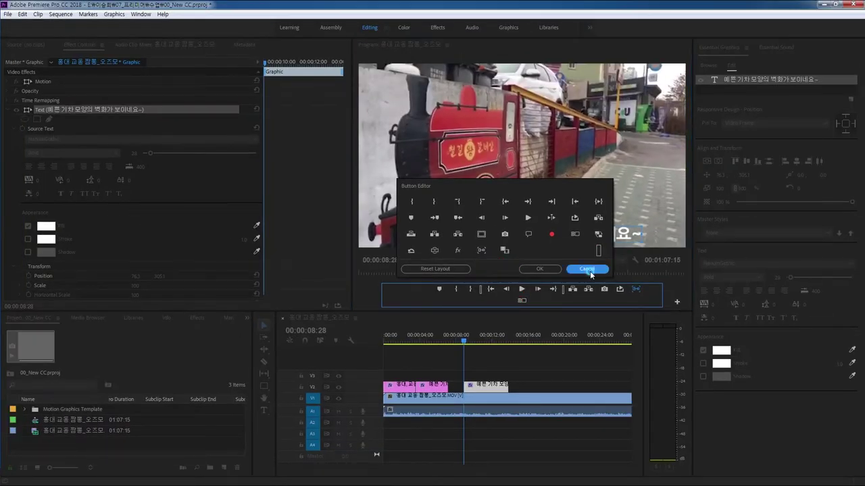
left_click(547, 280)
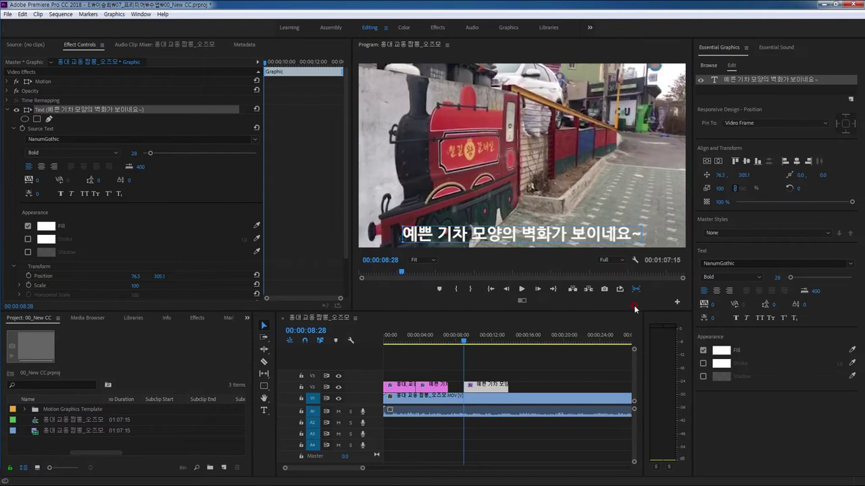
Center-align the caption text and reposition it along the bottom of the frame, at about 283, 302.
left_click_drag(540, 232, 530, 238)
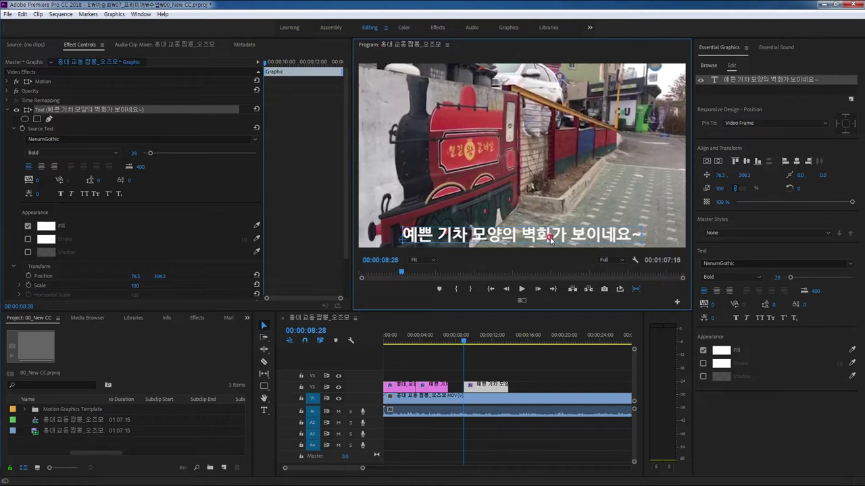
left_click(158, 275)
left_click(41, 166)
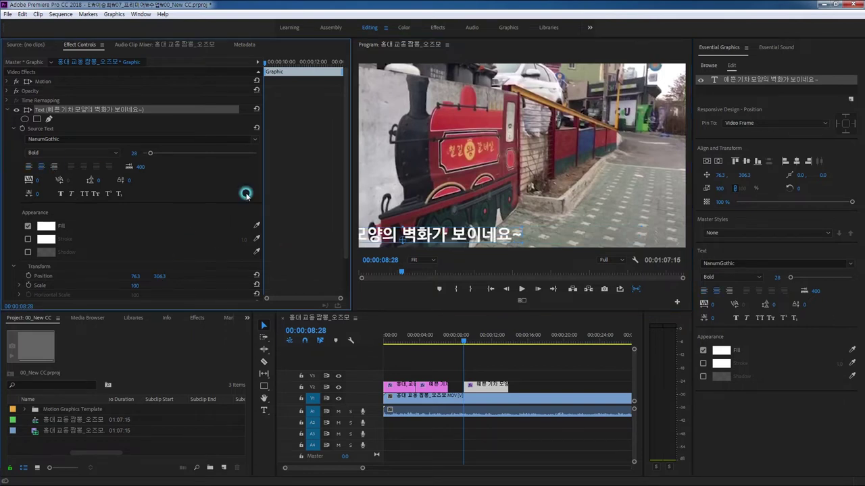
left_click_drag(446, 238, 542, 233)
left_click(529, 231)
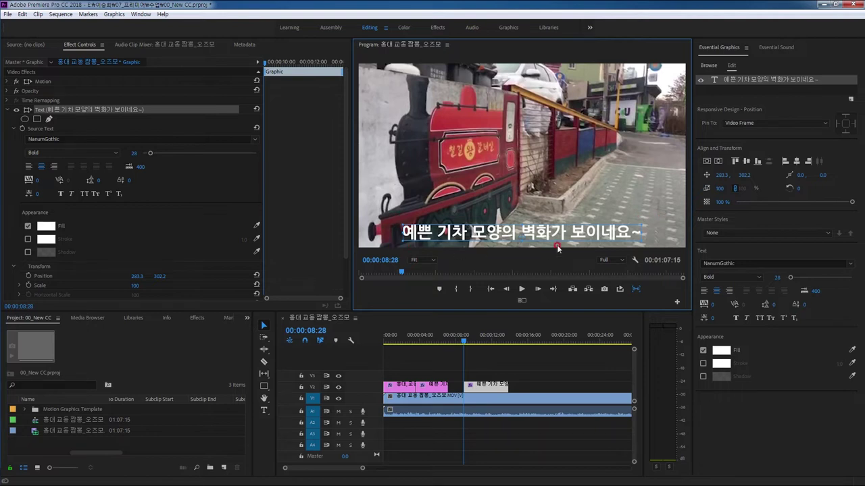
Check that Essential Graphics is enabled among the workspace's windows.
left_click(730, 46)
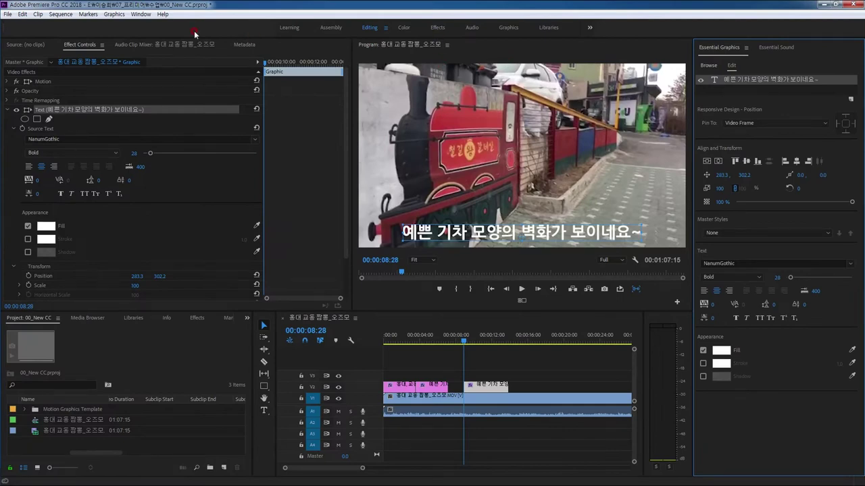
left_click(141, 13)
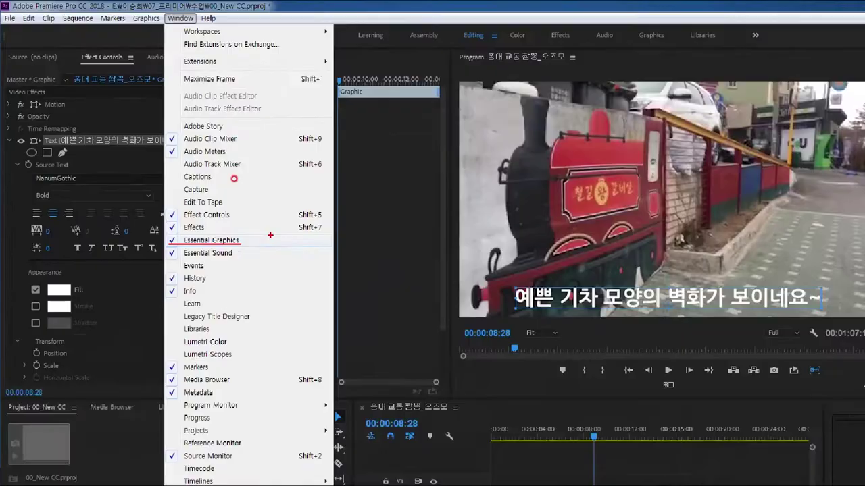
left_click(329, 246)
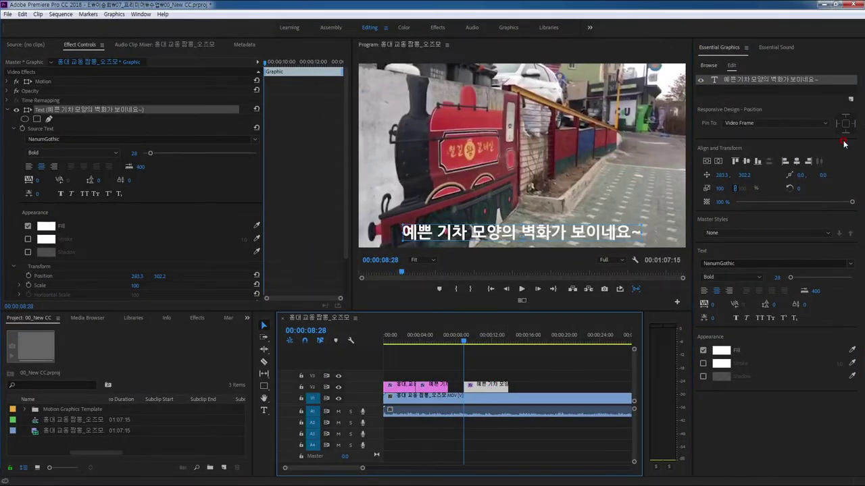
Add a rectangle layer to the caption graphic and resize it into a wide, thin bar slightly longer than the text.
left_click(850, 98)
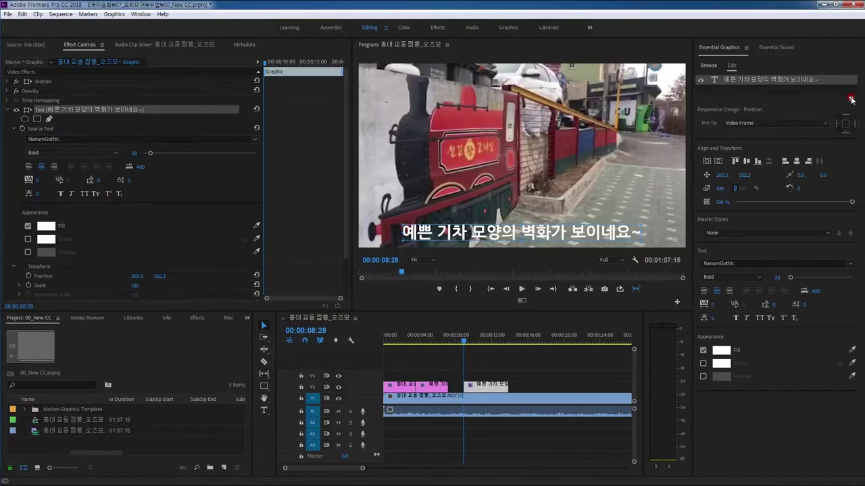
left_click(851, 98)
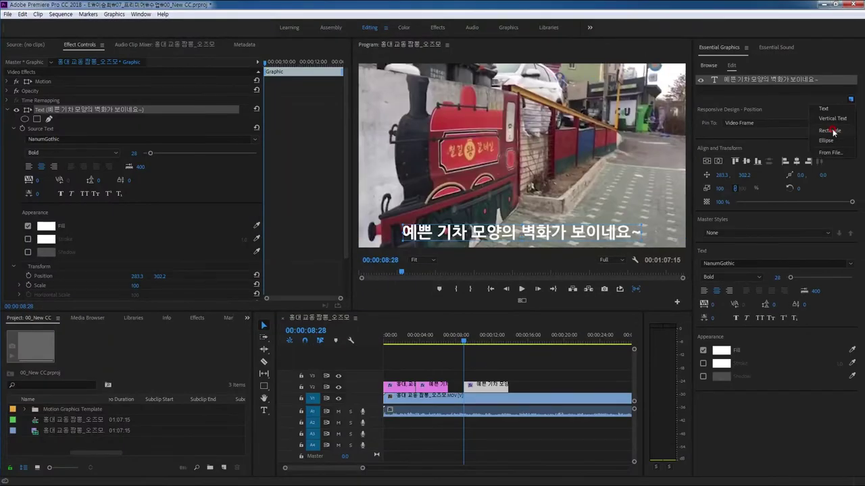
left_click(829, 131)
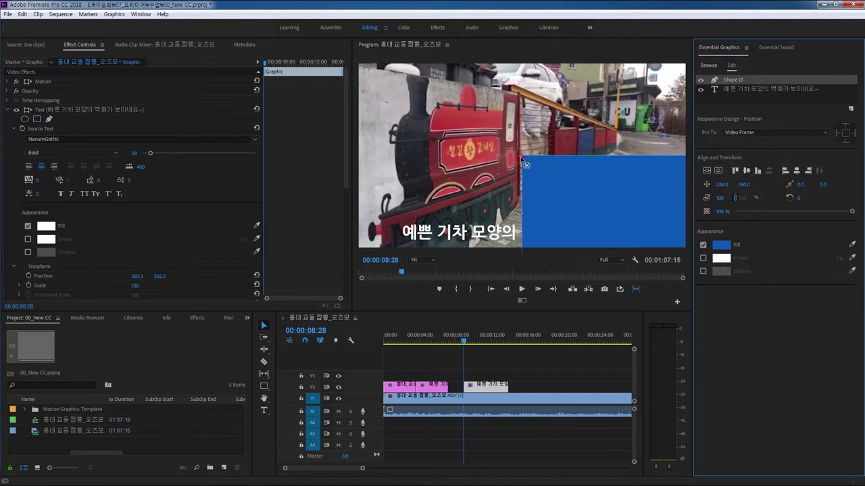
left_click(576, 198)
left_click_drag(522, 213, 400, 212)
mouse_move(547, 156)
left_mouse_down()
mouse_move(546, 211)
mouse_move(521, 143)
mouse_move(538, 166)
left_mouse_up()
mouse_move(663, 171)
left_mouse_down()
mouse_move(616, 170)
mouse_move(649, 171)
left_mouse_up()
left_click_drag(513, 200, 561, 165)
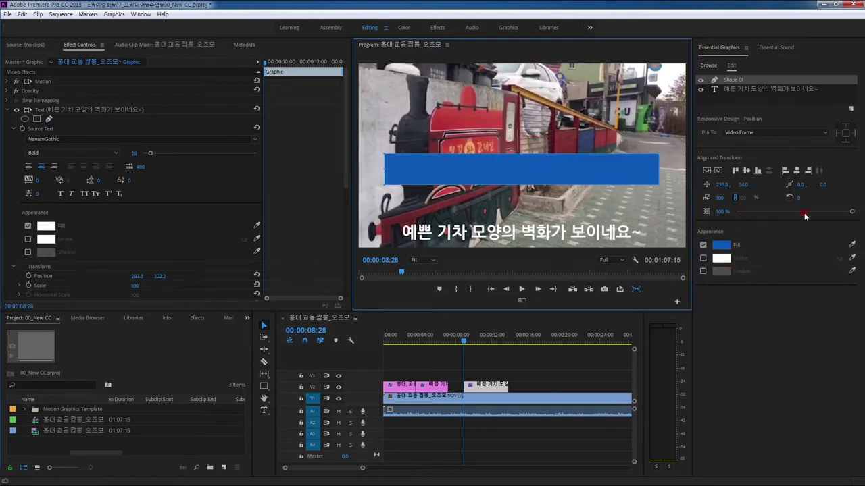
Set the rectangle's opacity to 70% and its fill color to black.
left_click_drag(846, 212, 818, 212)
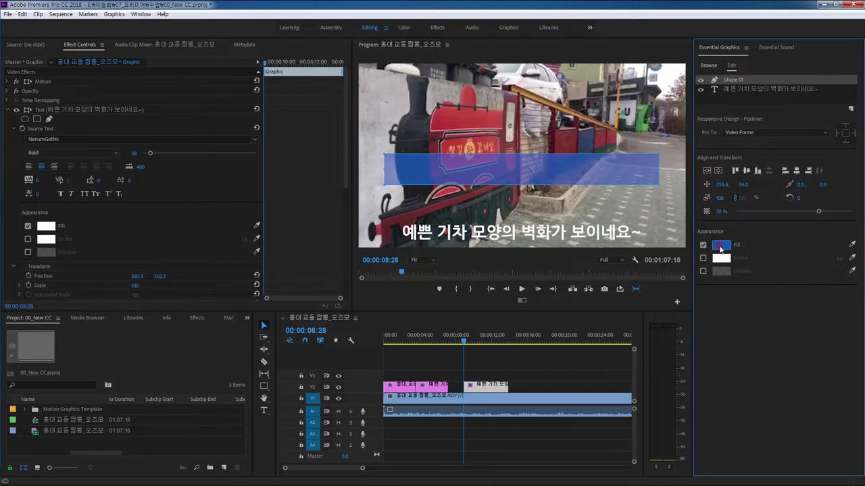
left_click(721, 246)
left_click(532, 199)
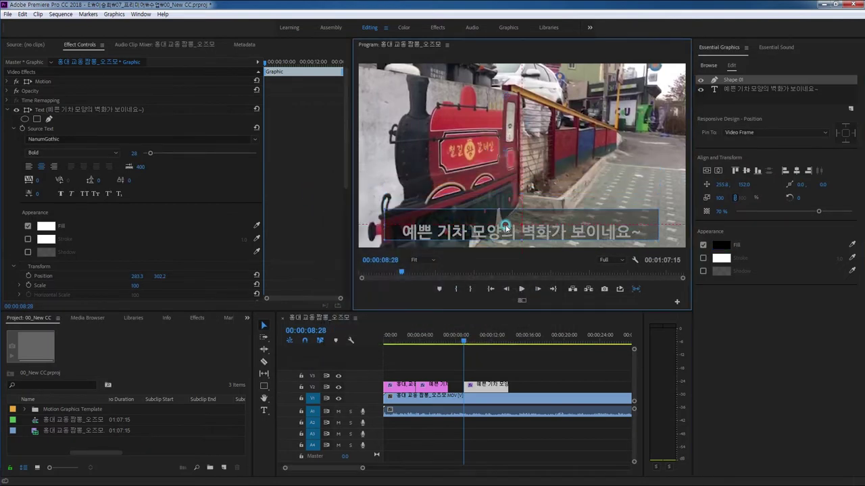
Move the black bar onto the caption at about 250, 167 and trim its size to frame the text closely.
mouse_move(507, 228)
left_mouse_down()
mouse_move(522, 240)
mouse_move(524, 213)
mouse_move(514, 216)
left_mouse_up()
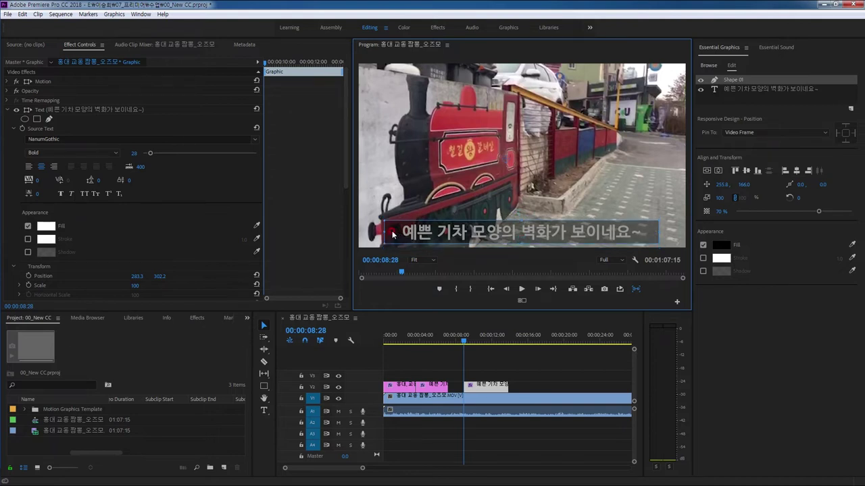
left_click_drag(382, 229, 394, 230)
left_click_drag(541, 233, 537, 234)
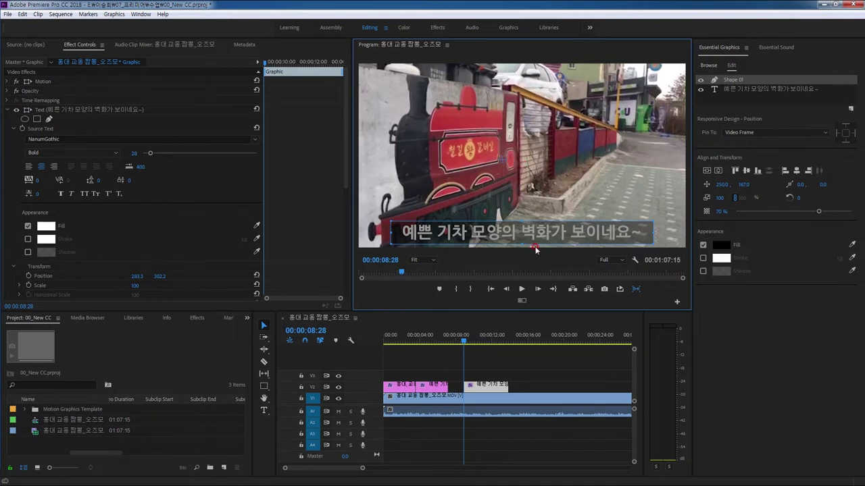
Place the rectangle layer beneath the caption text and pin it to the text layer on all four sides.
left_click_drag(739, 81, 761, 85)
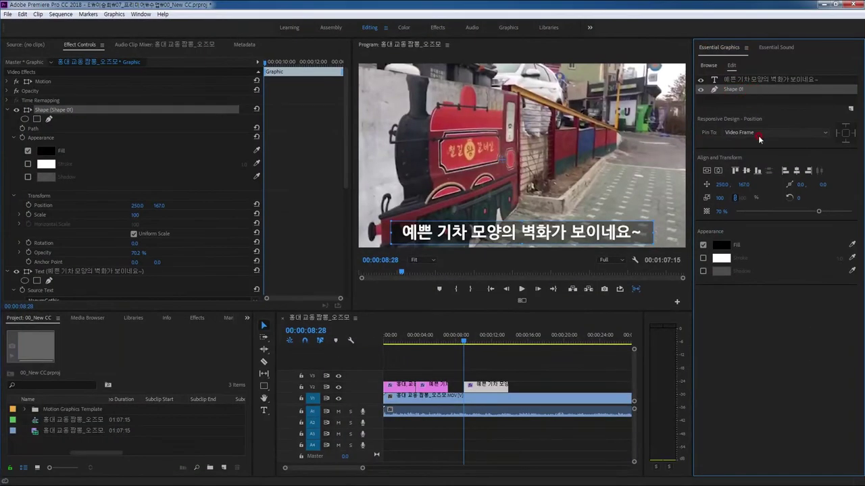
left_click(653, 270)
left_click(758, 152)
left_click(845, 133)
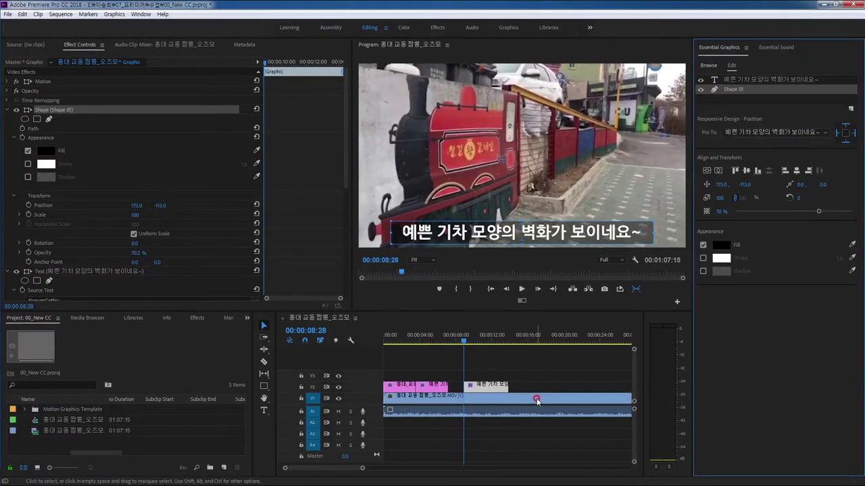
Duplicate the new caption clip further along the same track, starting at about 15 seconds.
left_click(492, 388)
left_click_drag(492, 388, 548, 388)
Replace the text of the duplicated caption at about 17 seconds with "가로수가 예쁜 길이네요".
left_click_drag(485, 344, 544, 344)
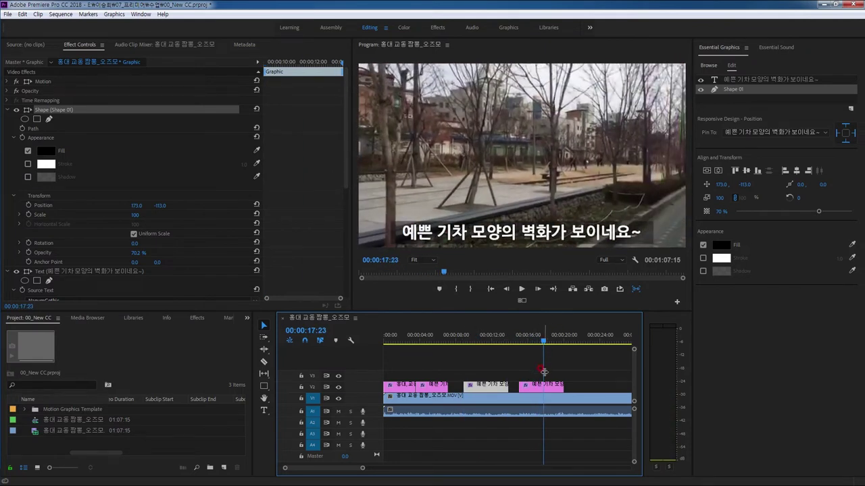
double_click(493, 232)
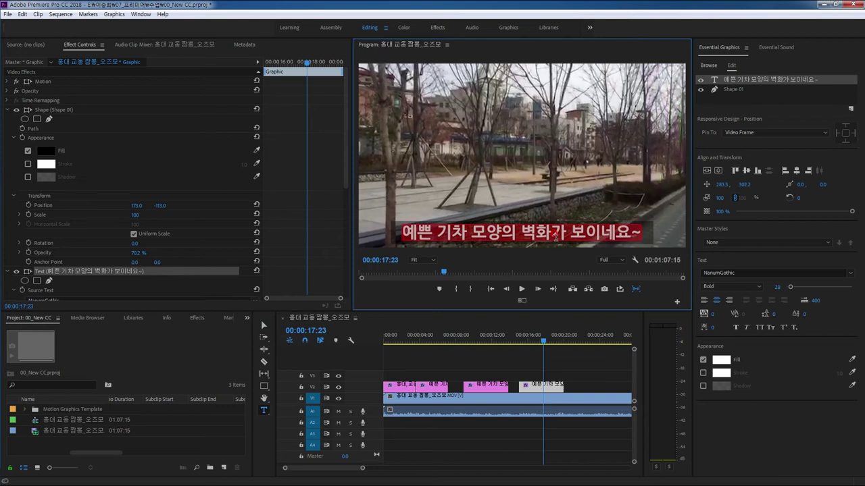
type("가로수가")
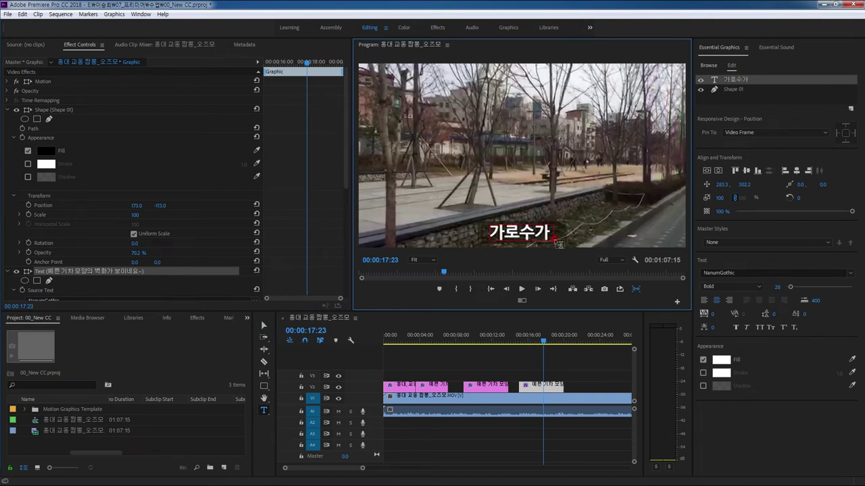
type(" 나란")
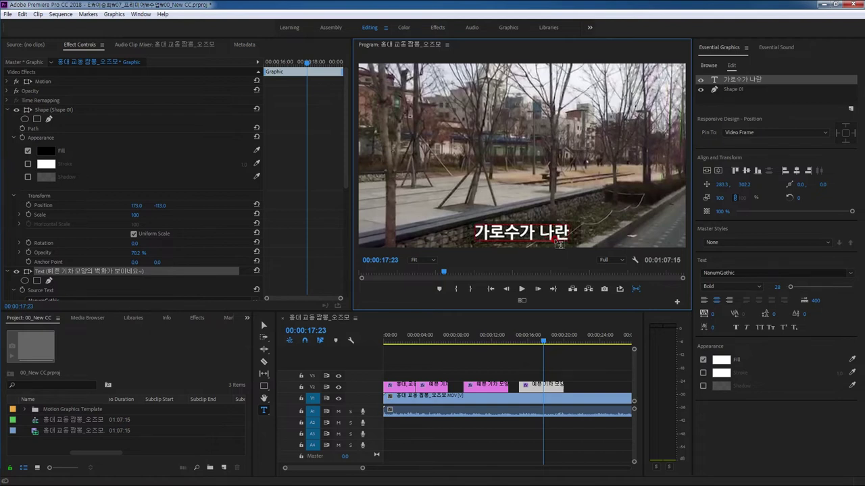
key("BackSpace")
key("BackSpace")
key("BackSpace")
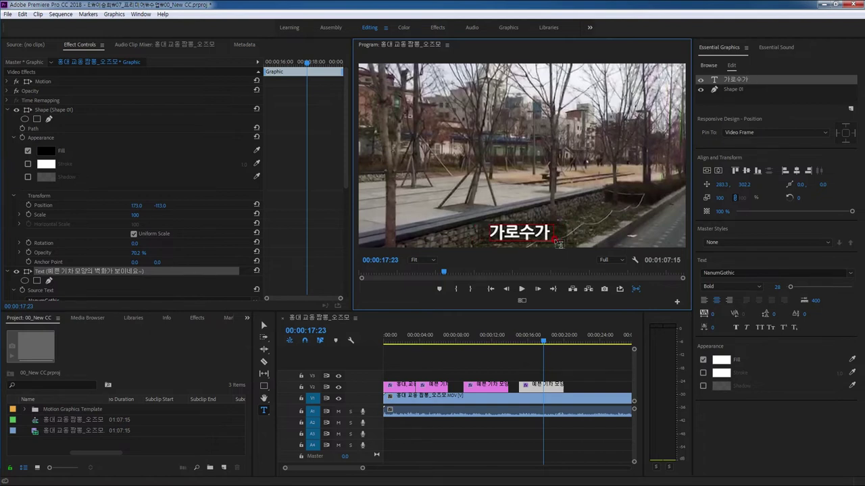
type("예")
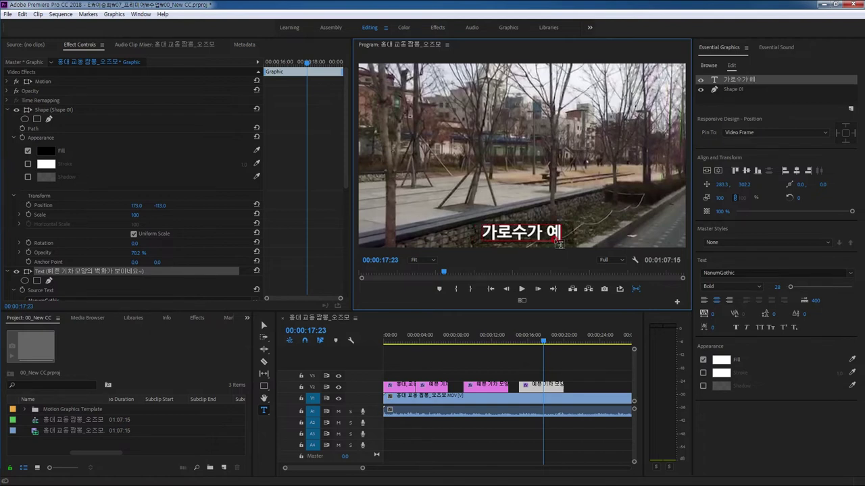
type("쁜 길")
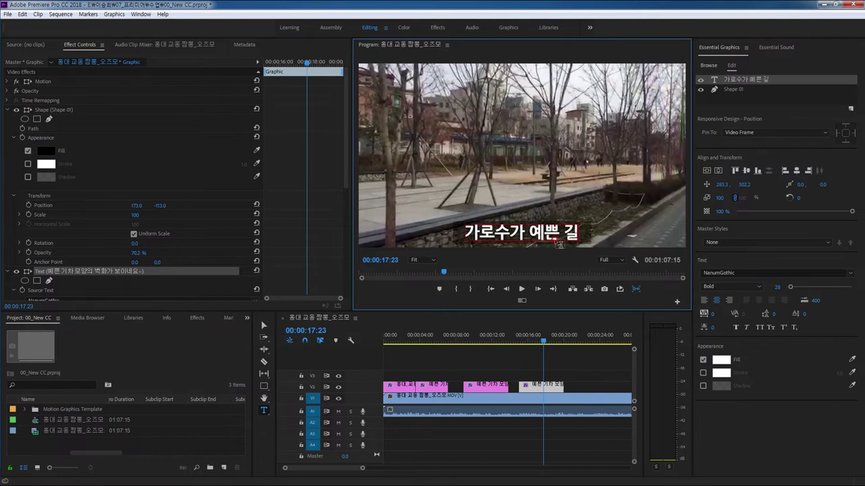
type("이네")
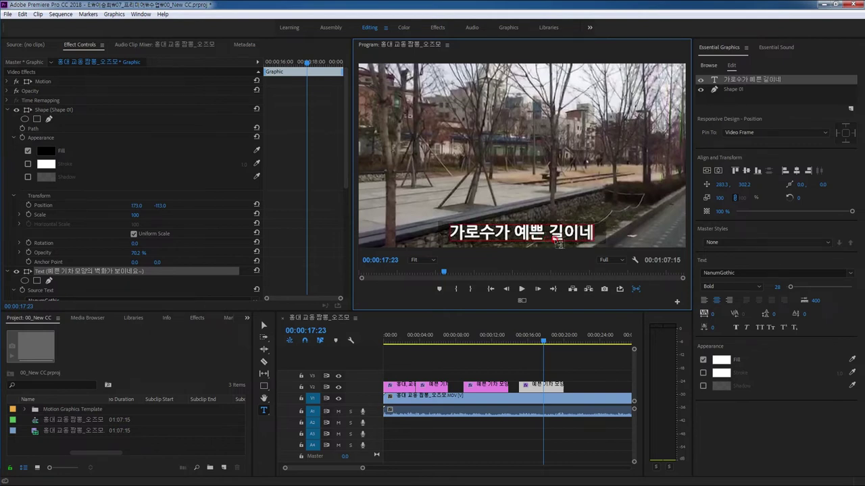
type("요")
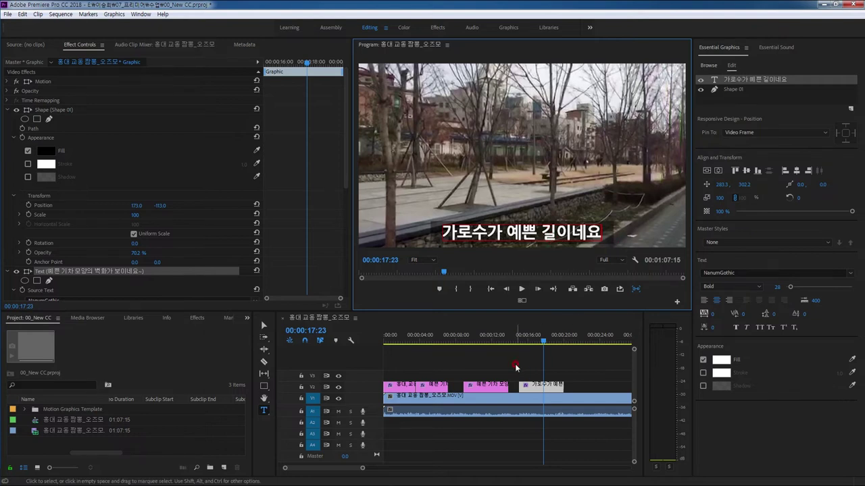
left_click(263, 325)
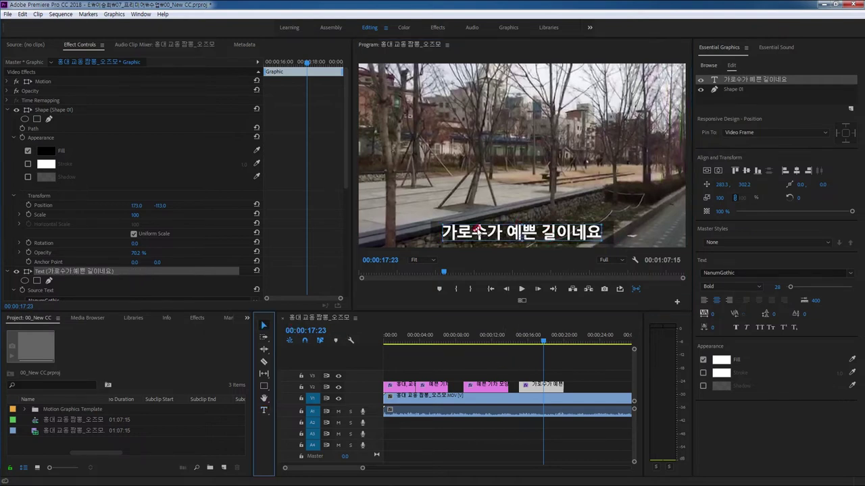
left_click(573, 385)
left_click(589, 377)
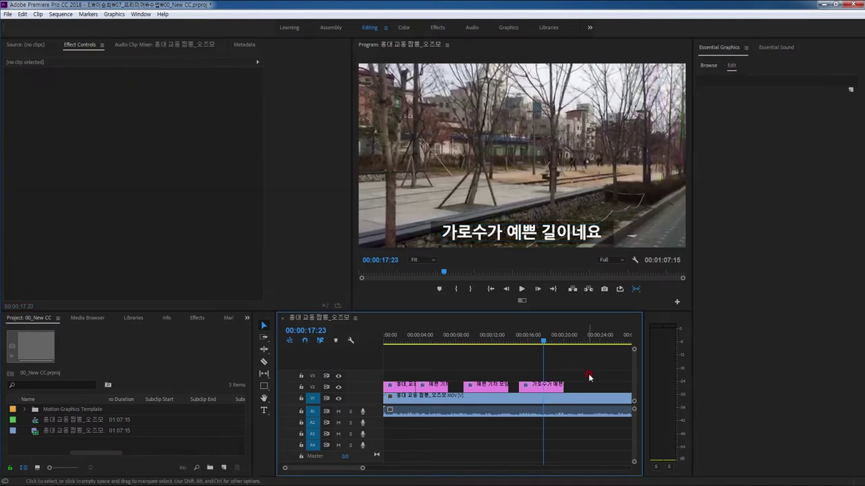
Export the "가로수가 예쁜 길이네요" caption clip as a motion graphics template named 03_자막 in the Local Templates Folder.
left_click(553, 392)
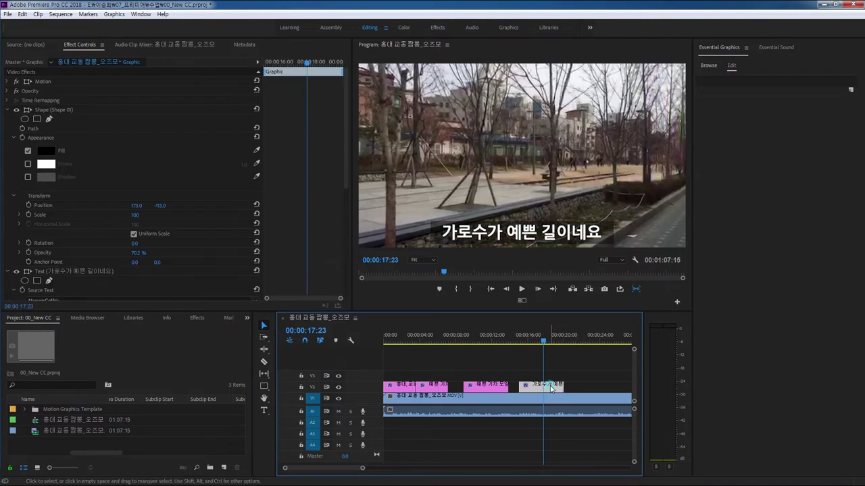
left_click(587, 377)
left_click(600, 376)
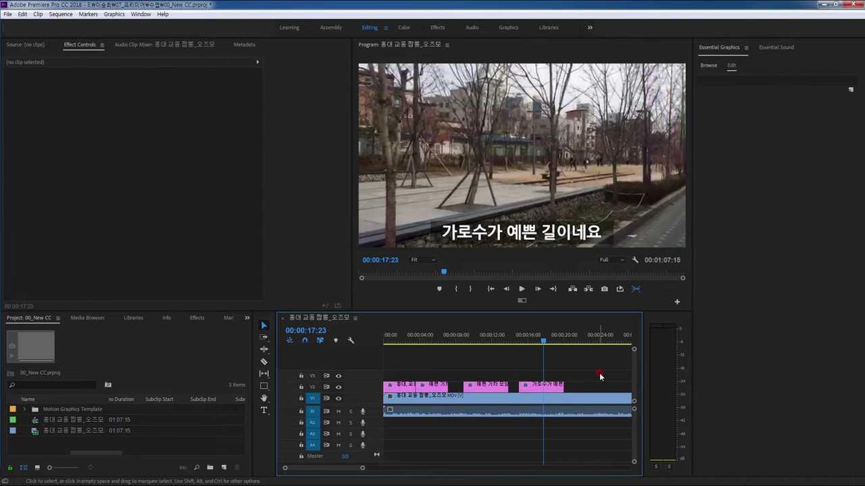
left_click(554, 386)
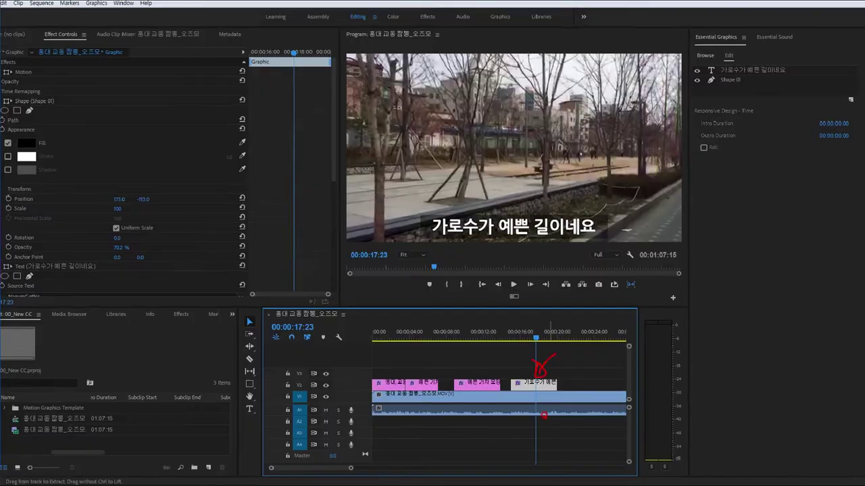
right_click(424, 293)
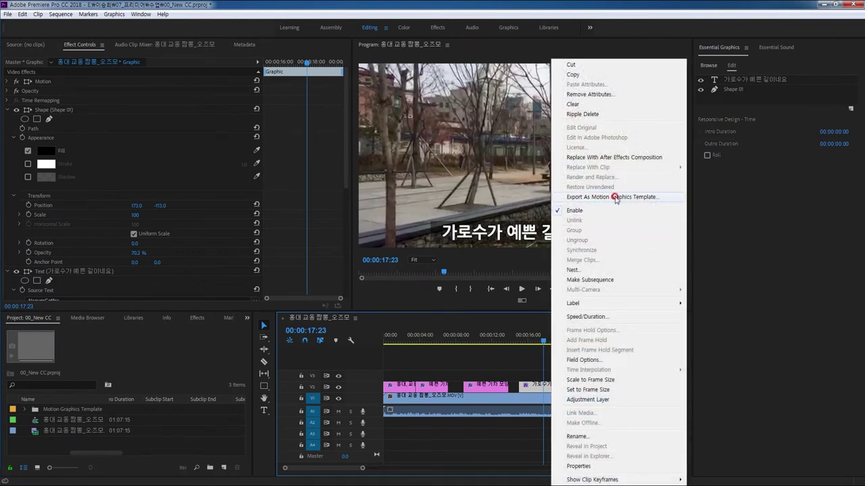
left_click(615, 199)
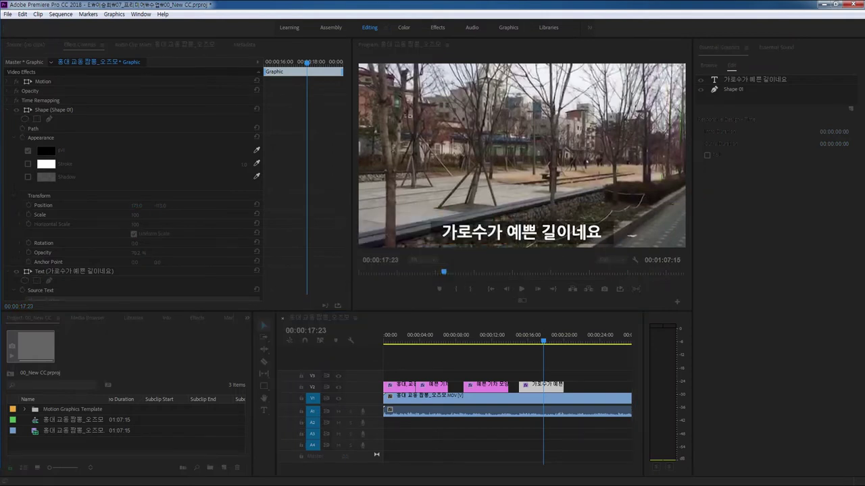
type("03_자막")
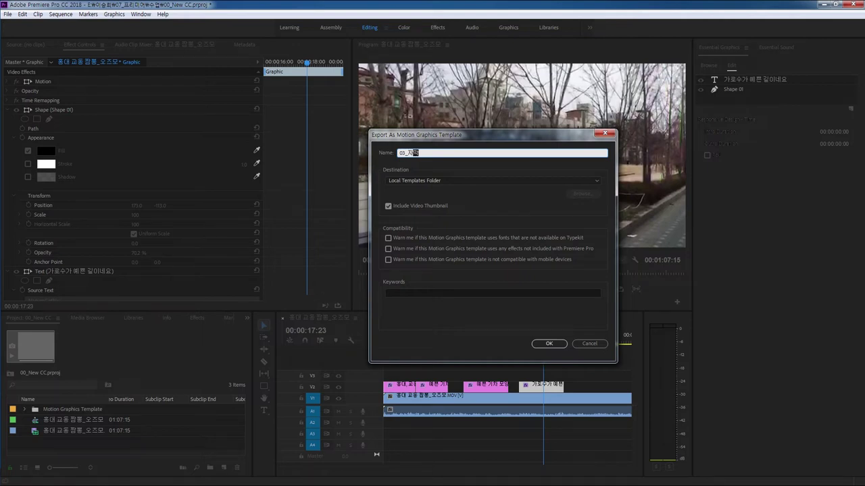
left_click(489, 145)
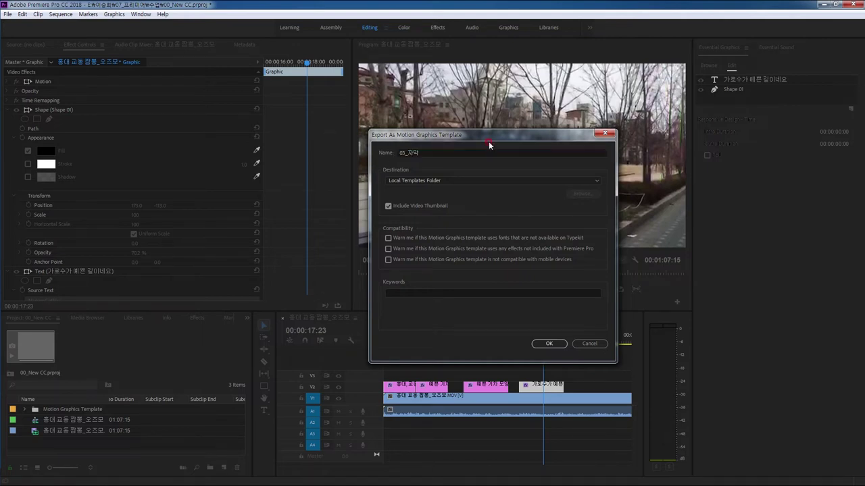
left_click(550, 343)
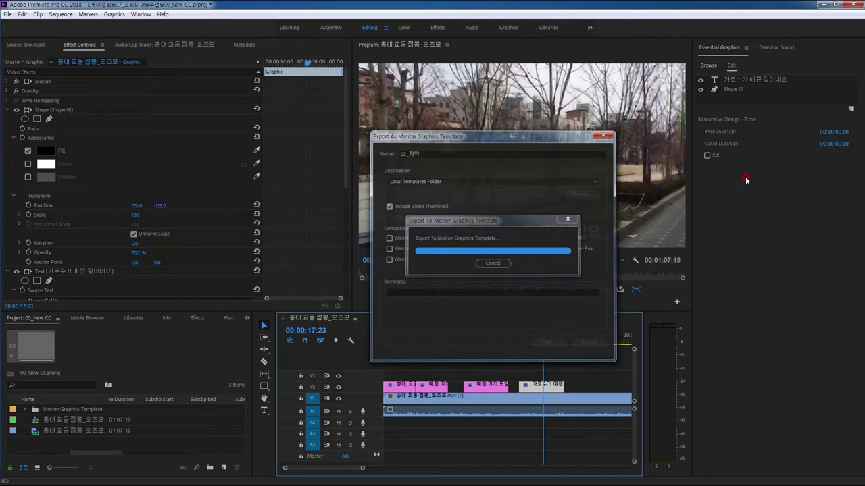
Place the 03_자막 template on track V2, starting at about 22 seconds.
left_click(715, 69)
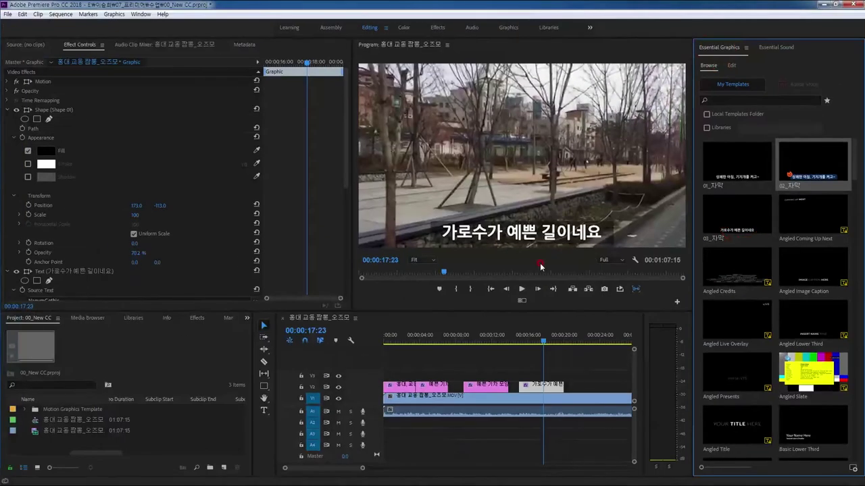
left_click_drag(545, 345, 582, 344)
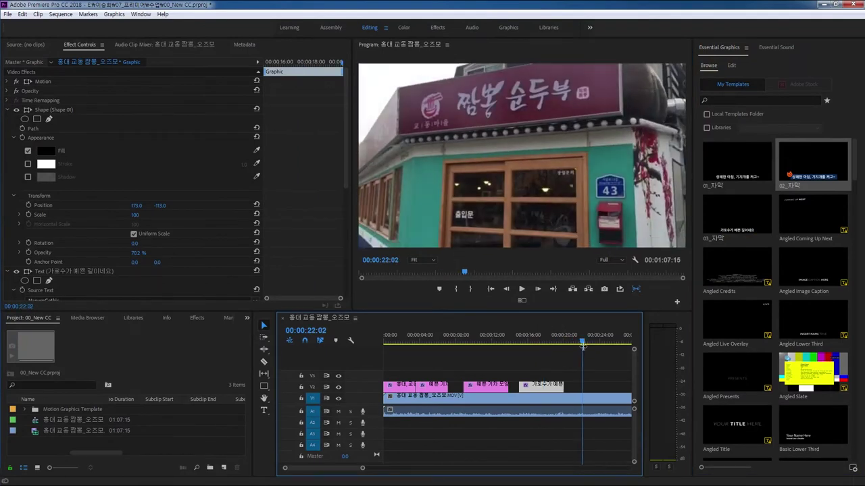
left_click_drag(739, 215, 607, 352)
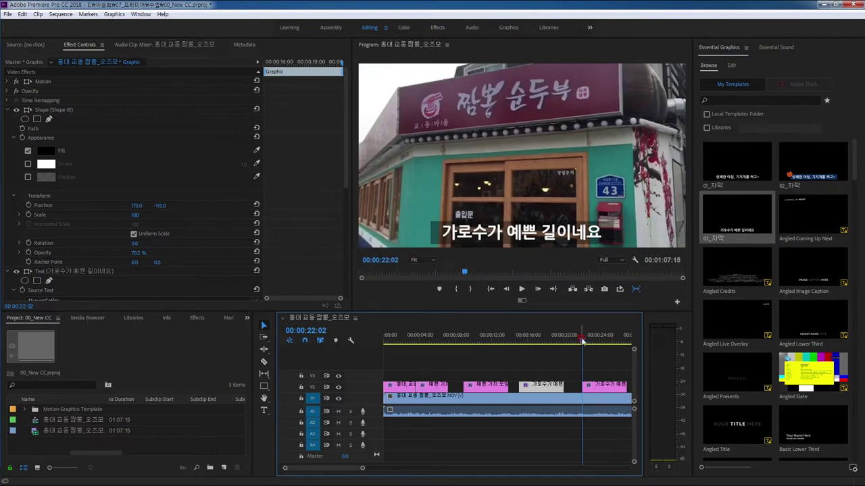
Replace the text of the newly placed template caption with "교동 잠봉집~".
left_click(594, 335)
double_click(593, 230)
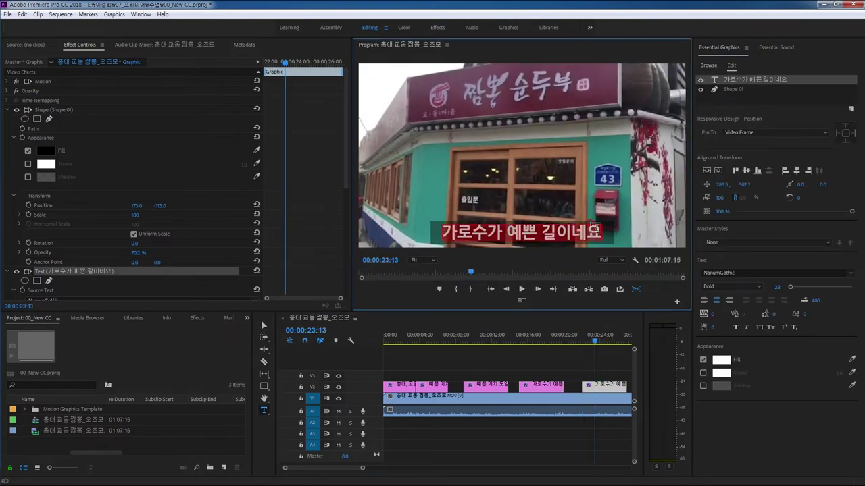
type("교동")
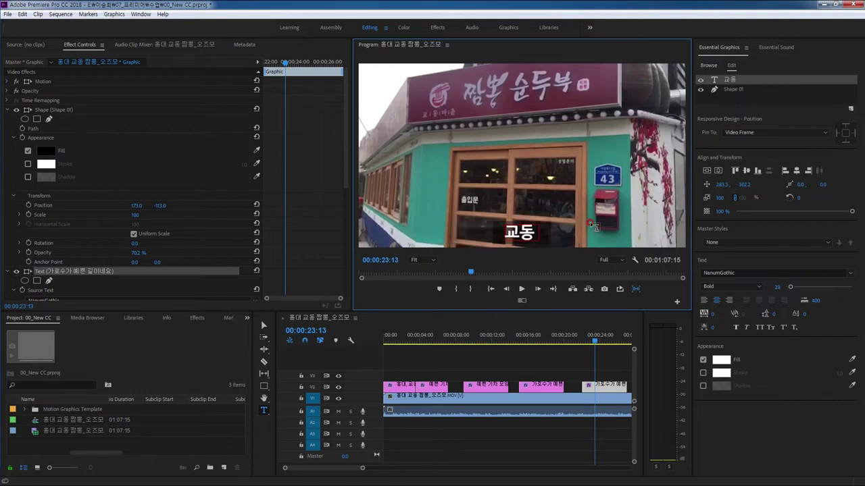
type(" 잠봉")
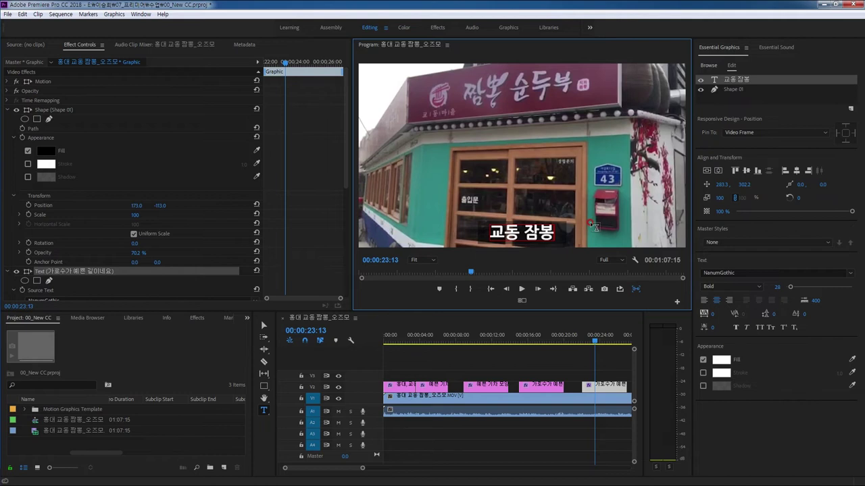
type("집~")
left_click(538, 225)
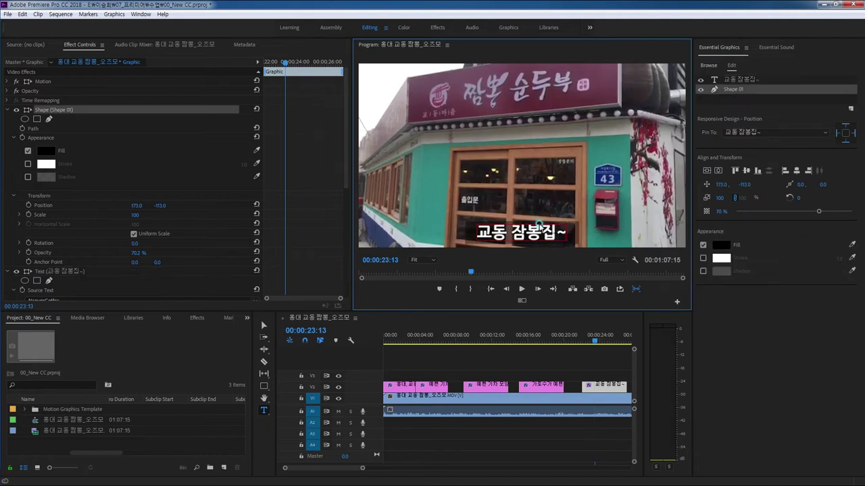
left_click(538, 224)
left_click(264, 327)
left_click(538, 237)
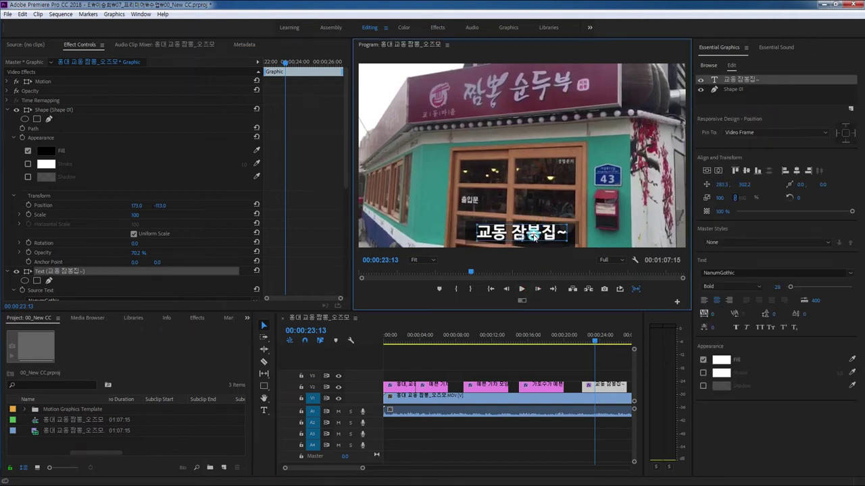
Correct the restaurant caption's wording to "교동 잠뽕집~" and return to the saved templates.
double_click(534, 236)
left_click(540, 232)
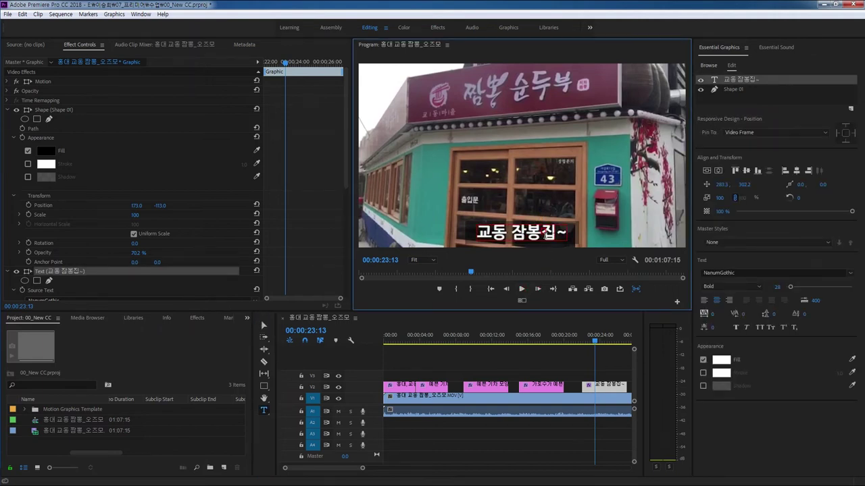
key("BackSpace")
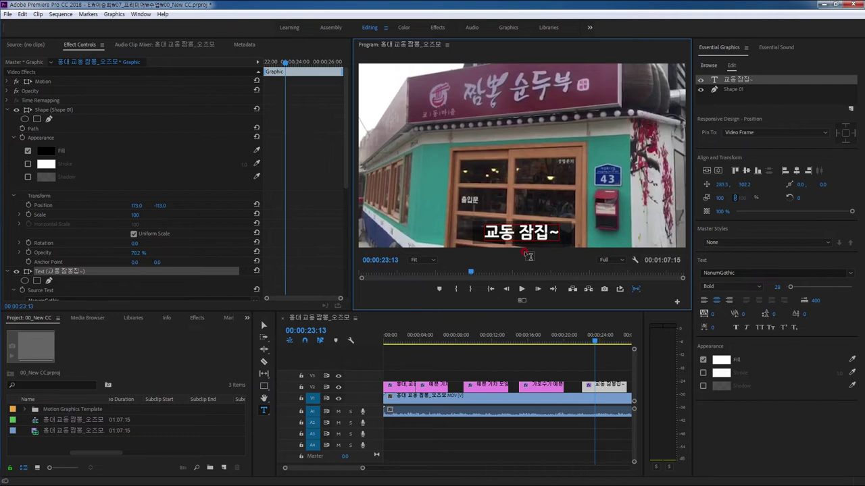
type("뽕")
left_click(622, 391)
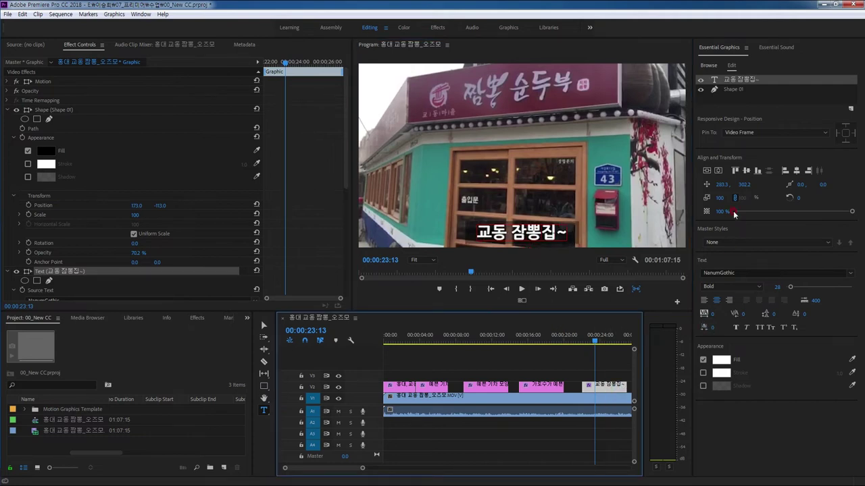
left_click(708, 65)
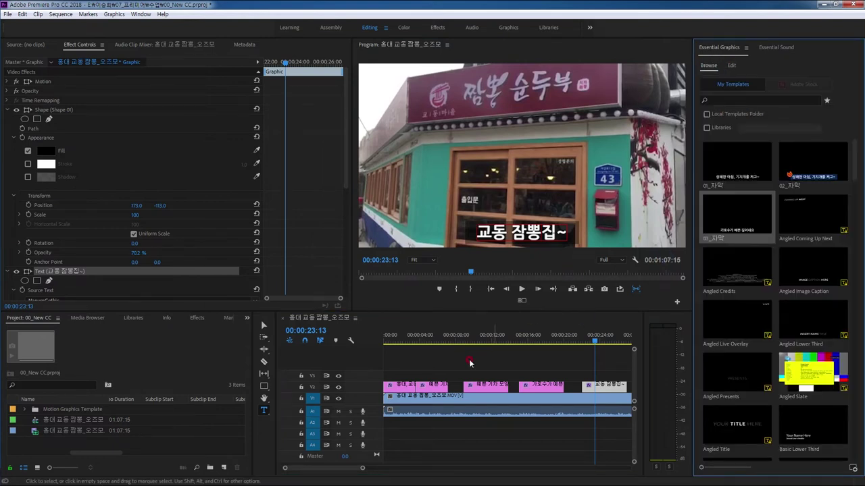
left_click(264, 326)
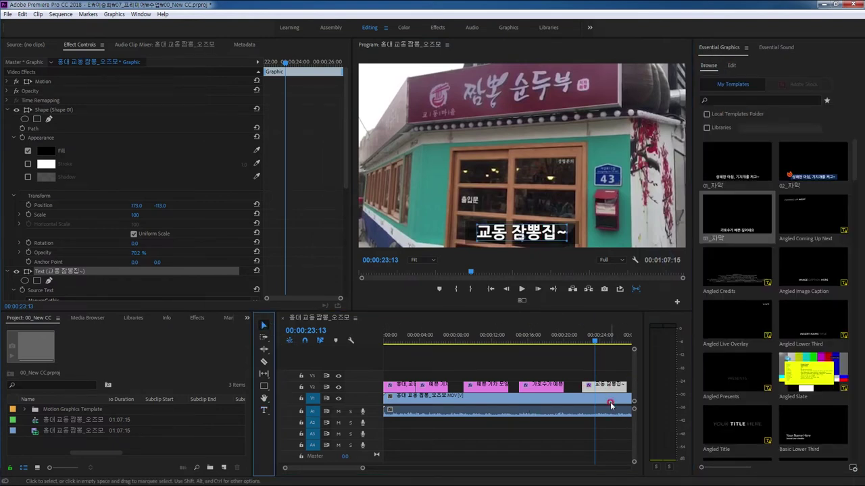
Switch to the iconmonstr site in the browser and open the PNG version of the solid cat head icon.
left_click(434, 353)
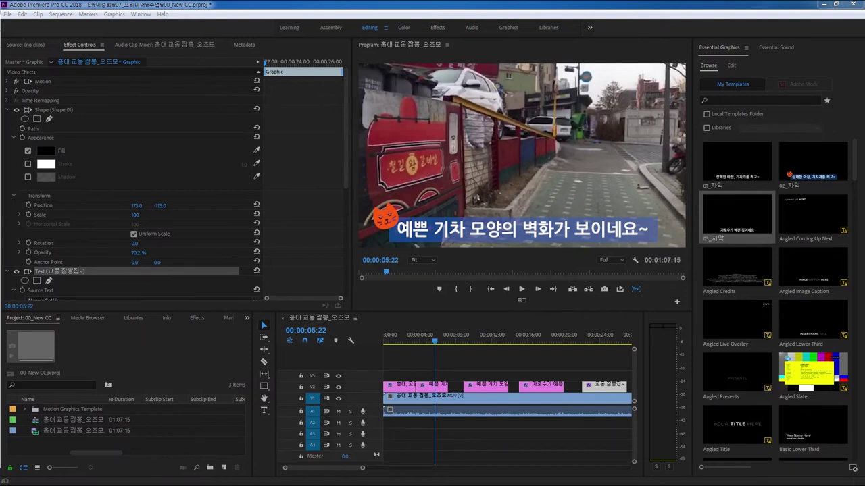
key("alt+Tab")
double_click(345, 122)
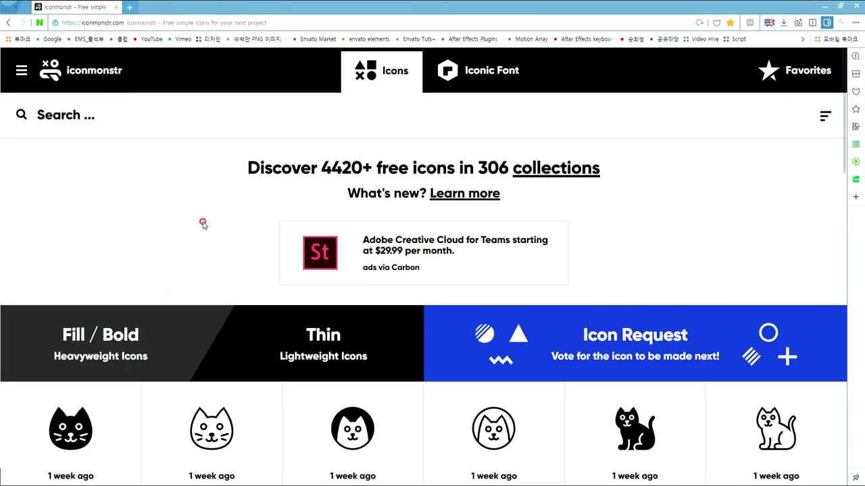
scroll(202, 223, "down", 1)
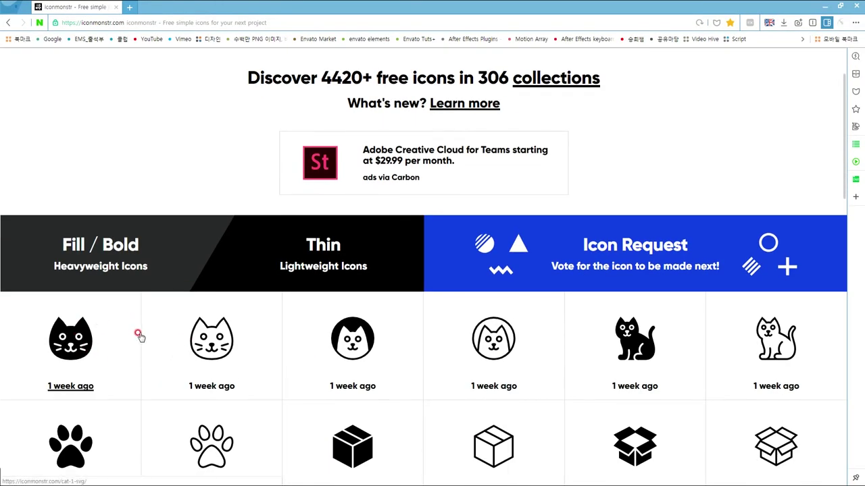
left_click(85, 346)
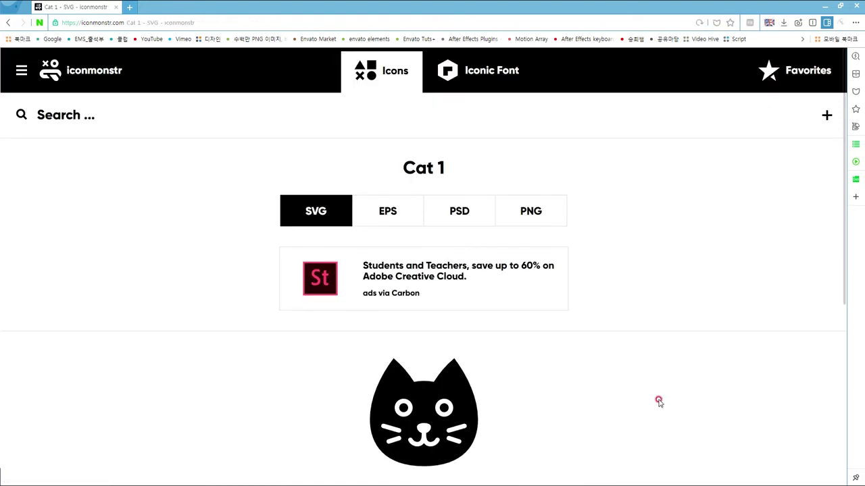
left_click(532, 215)
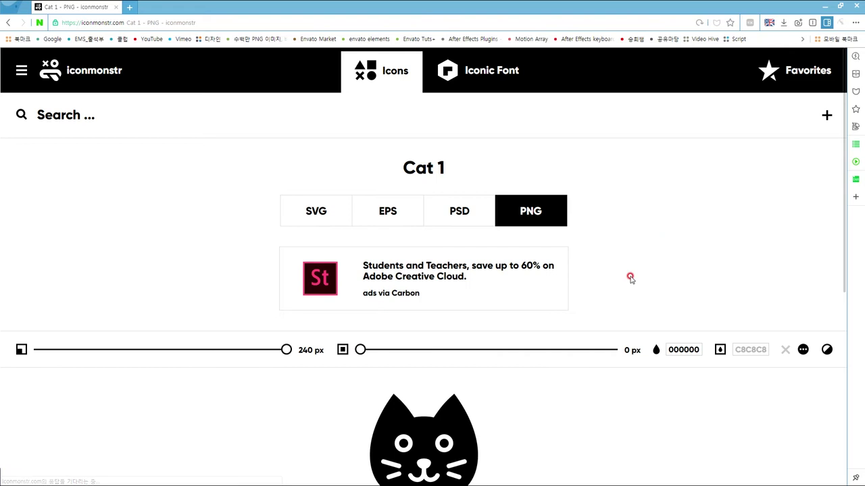
Set the cat icon's size to 48 px and its color to orange FF9100.
scroll(574, 354, "down", 2)
left_click_drag(287, 217, 139, 223)
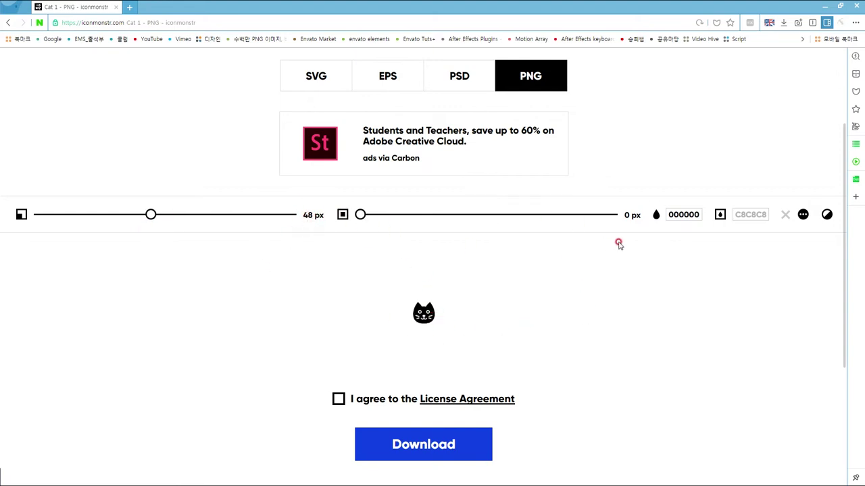
left_click(673, 214)
left_click(680, 235)
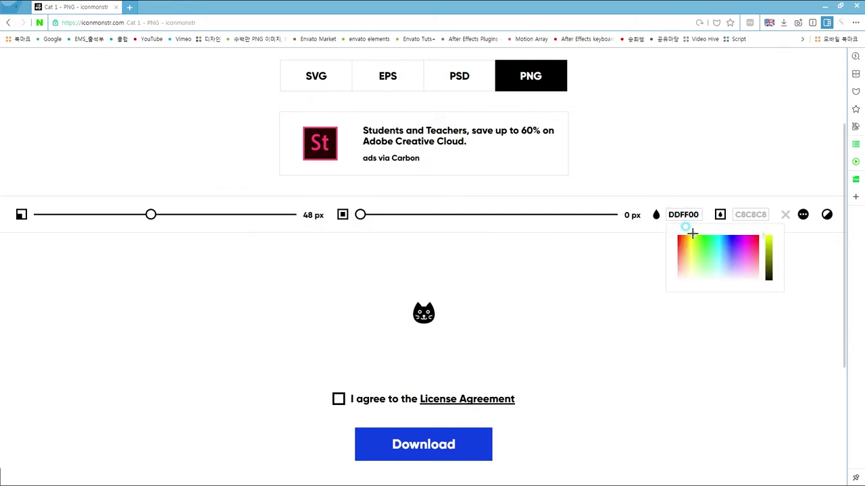
left_click_drag(682, 235, 685, 232)
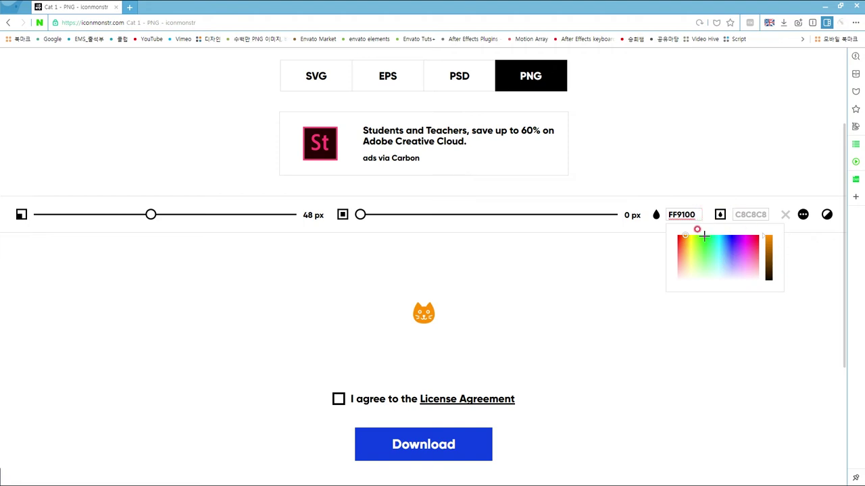
Agree to the license and download the icon as iconmonstr-cat-1-48.png into the personal folder on drive E.
left_click(337, 398)
left_click(414, 452)
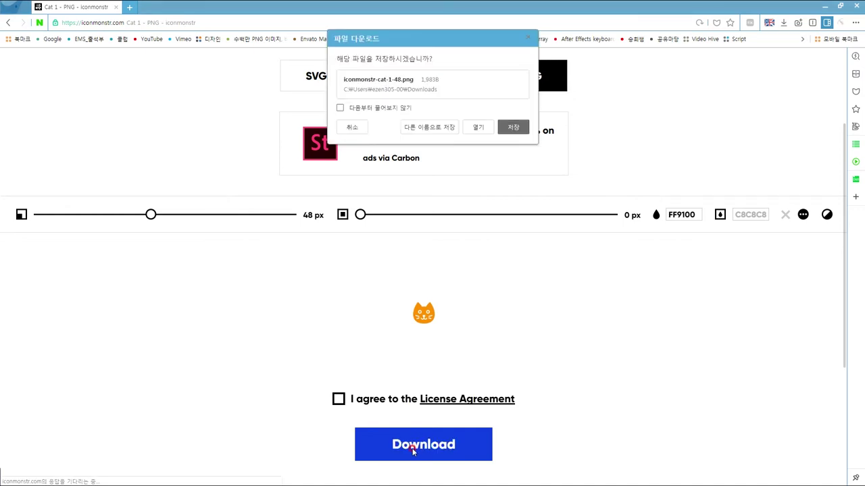
left_click(440, 128)
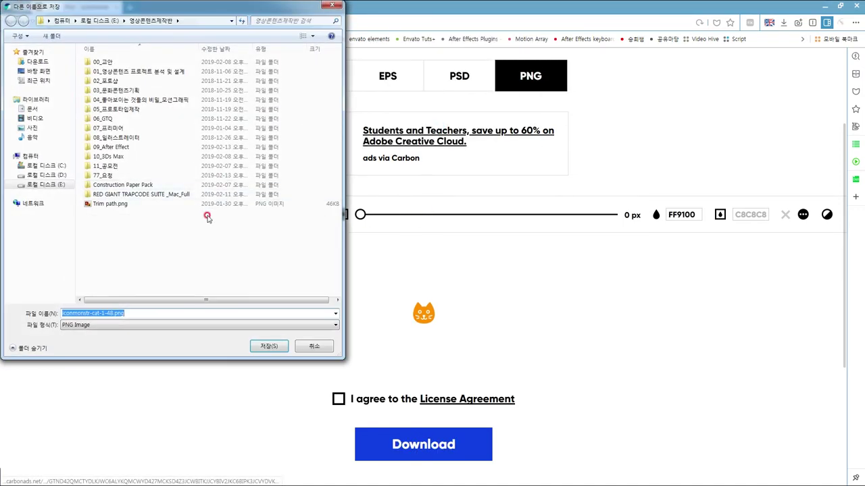
left_click(50, 185)
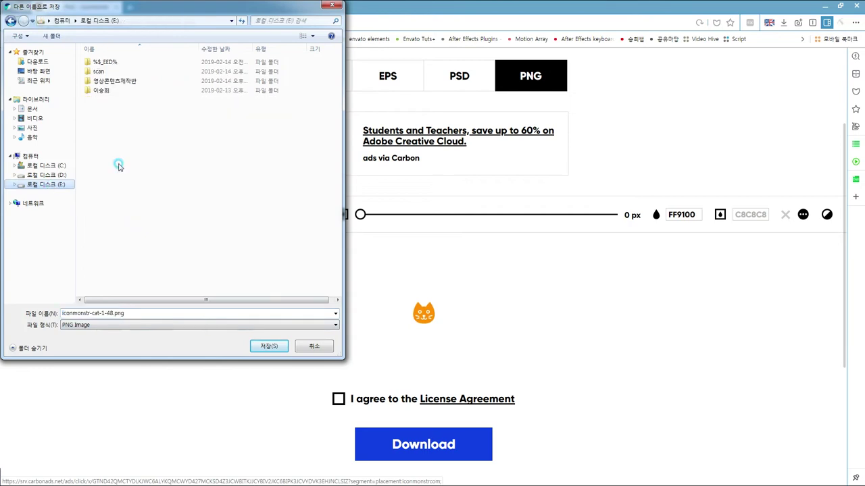
double_click(116, 90)
left_click(103, 313)
left_click(269, 346)
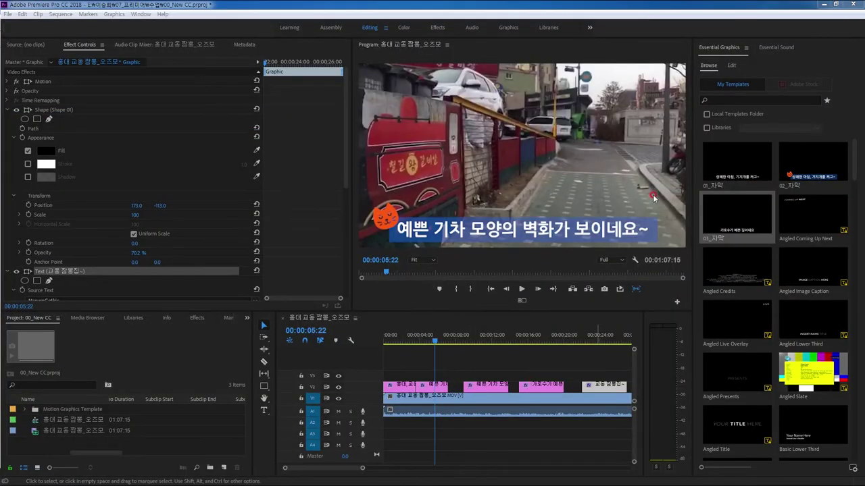
In Premiere Pro, select the "가로수가 예쁜 길이네요" caption clip and add iconmonstr-cat-1-48.png to it as a new layer from file.
left_click_drag(434, 343, 545, 342)
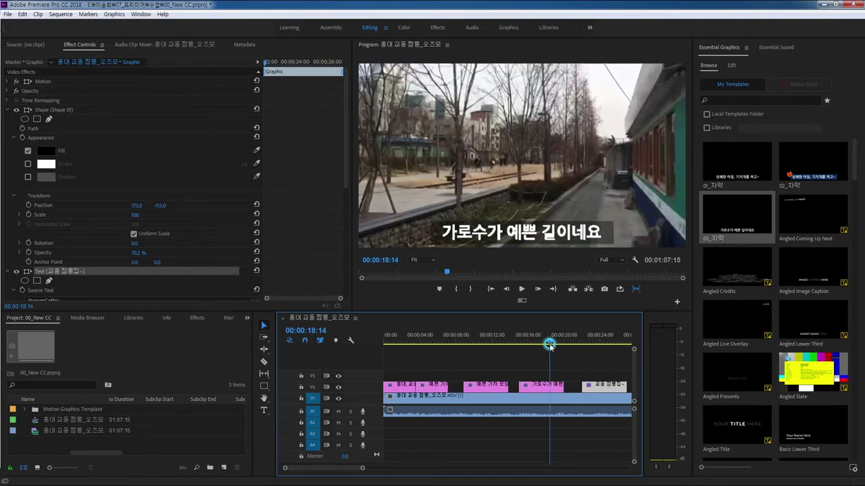
left_click(531, 391)
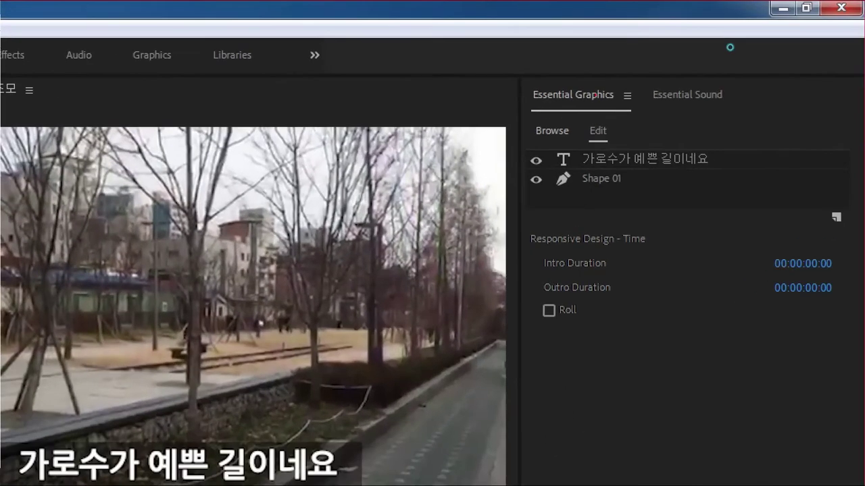
mouse_move(844, 227)
left_mouse_down()
mouse_move(823, 233)
mouse_move(830, 208)
mouse_move(847, 222)
left_mouse_up()
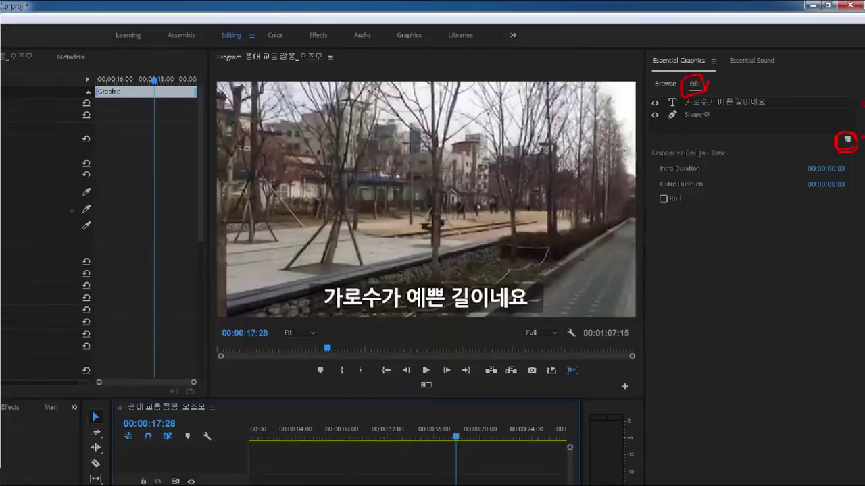
left_click(851, 109)
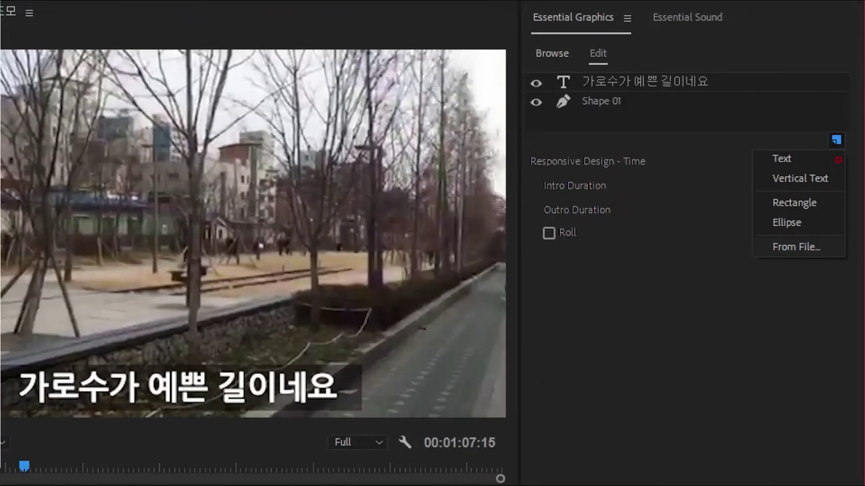
mouse_move(841, 154)
left_mouse_down()
mouse_move(833, 155)
mouse_move(841, 153)
left_mouse_up()
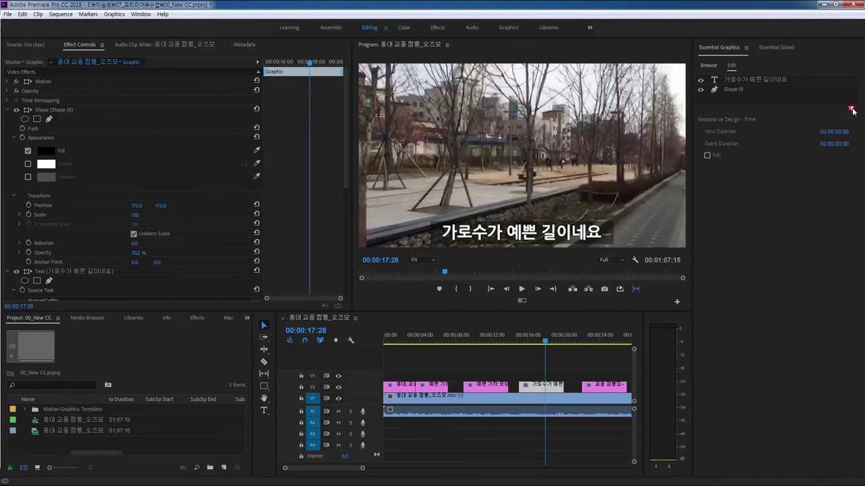
left_click(850, 109)
left_click(836, 160)
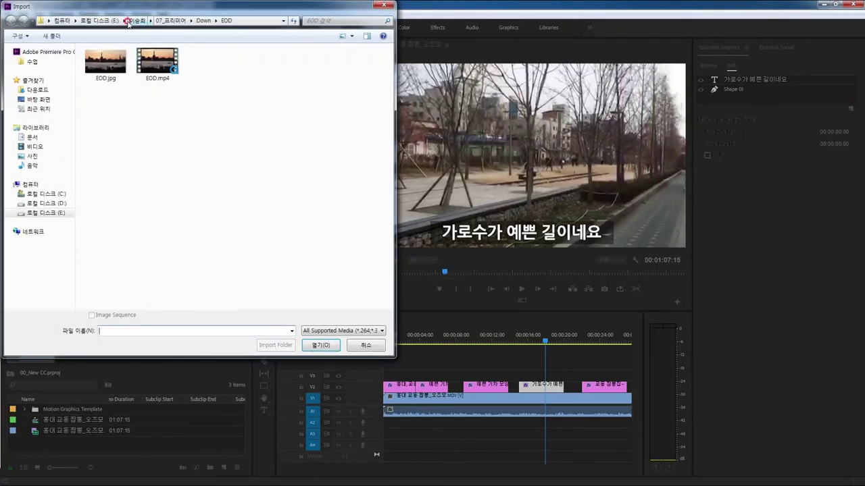
left_click(137, 20)
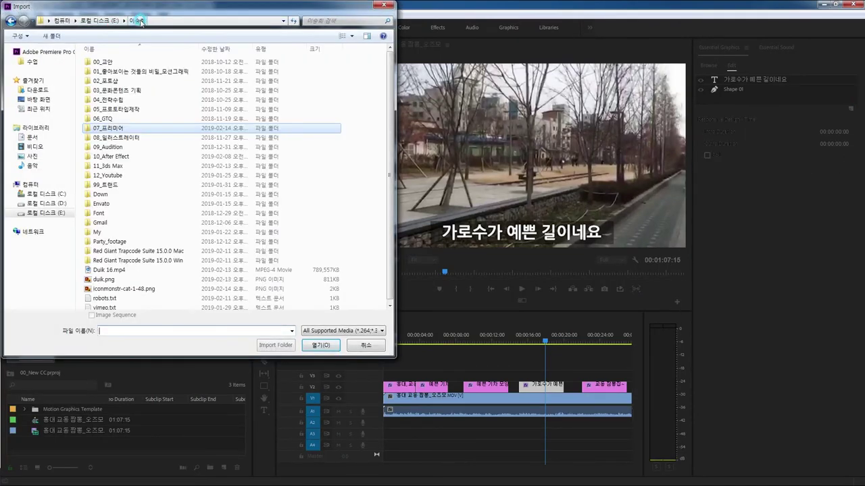
left_click(122, 290)
left_click(320, 345)
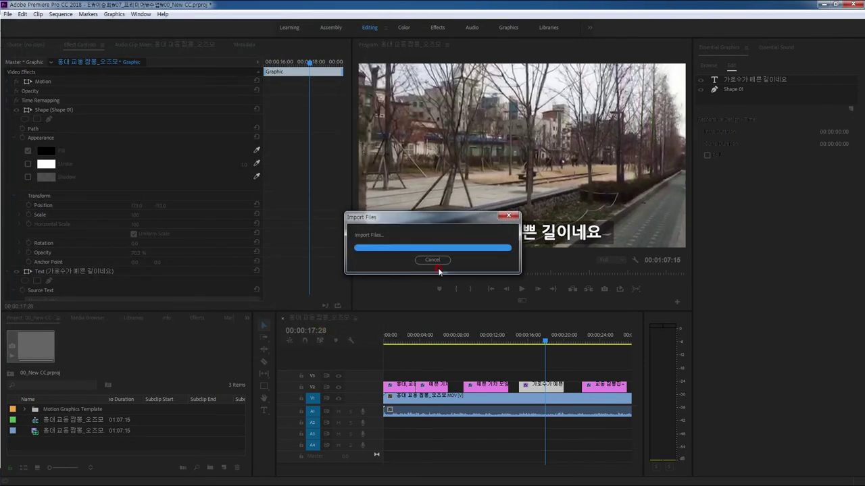
Place the cat icon, rotated 19°, at the caption box's upper-right corner and pin it to the right edge of Shape 01.
left_click(533, 154)
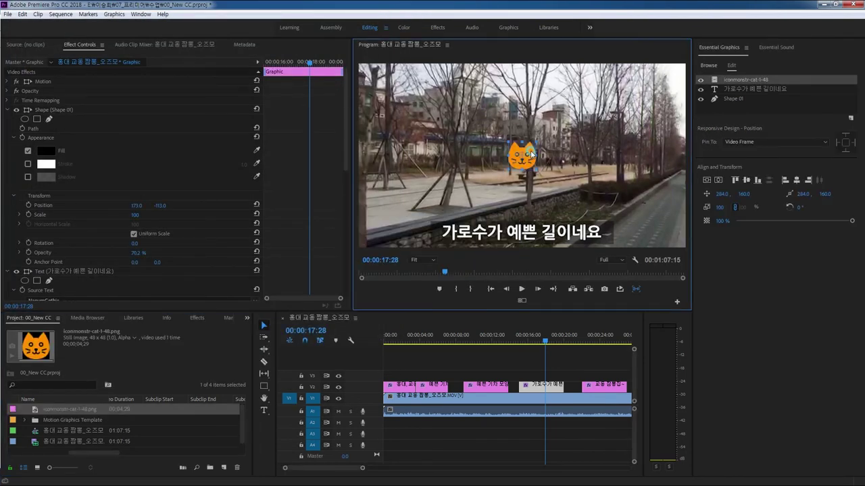
left_click_drag(532, 151, 623, 242)
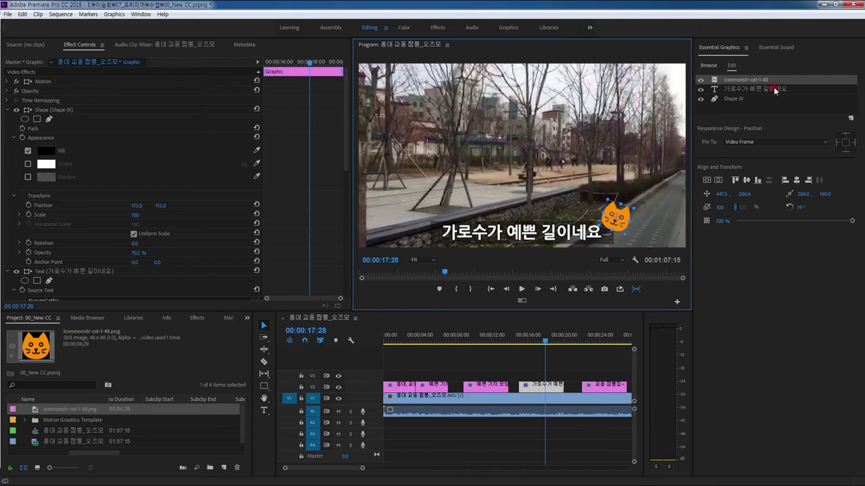
left_click(743, 80)
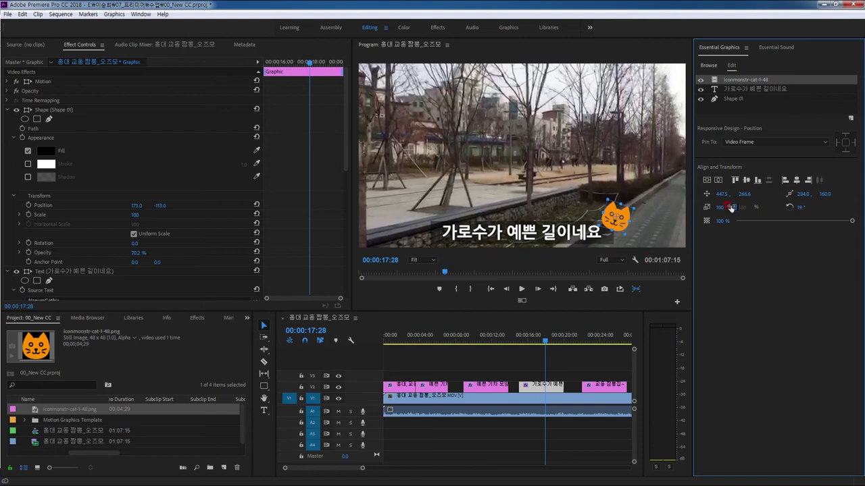
left_click(747, 143)
left_click(751, 180)
left_click(854, 143)
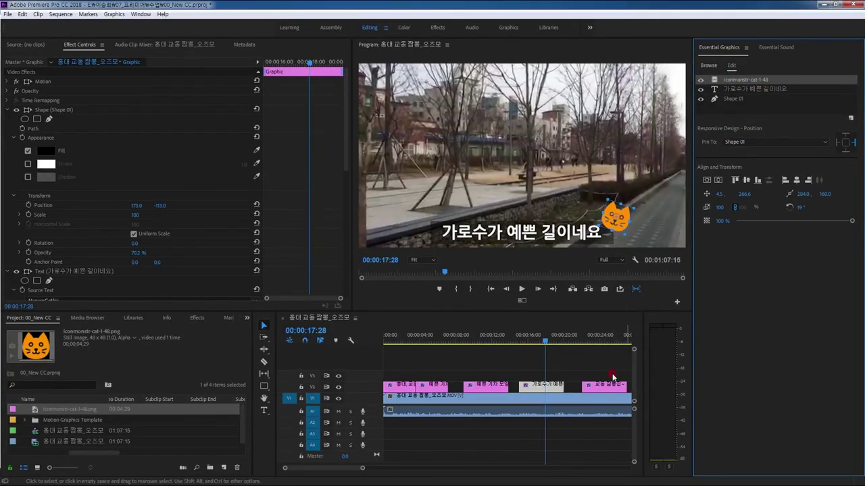
left_click(573, 365)
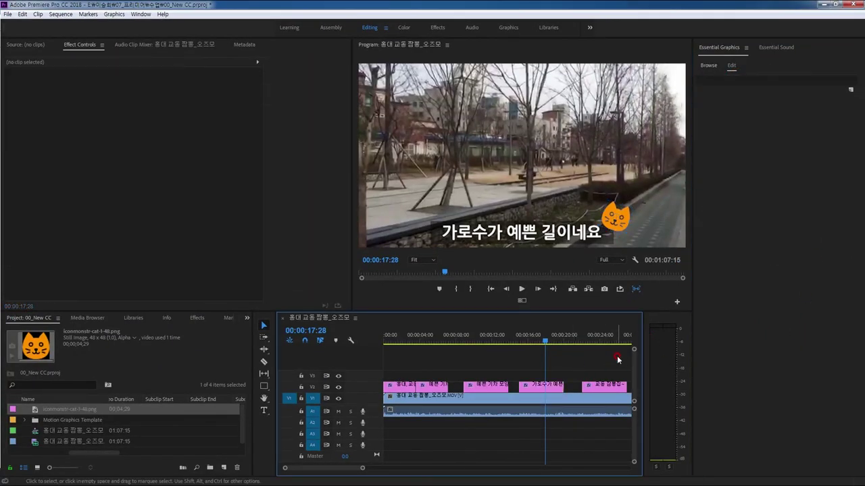
Export the cat-decorated caption clip as a motion graphics template named 04_자막 in the Local Templates Folder.
left_click(539, 390)
right_click(539, 390)
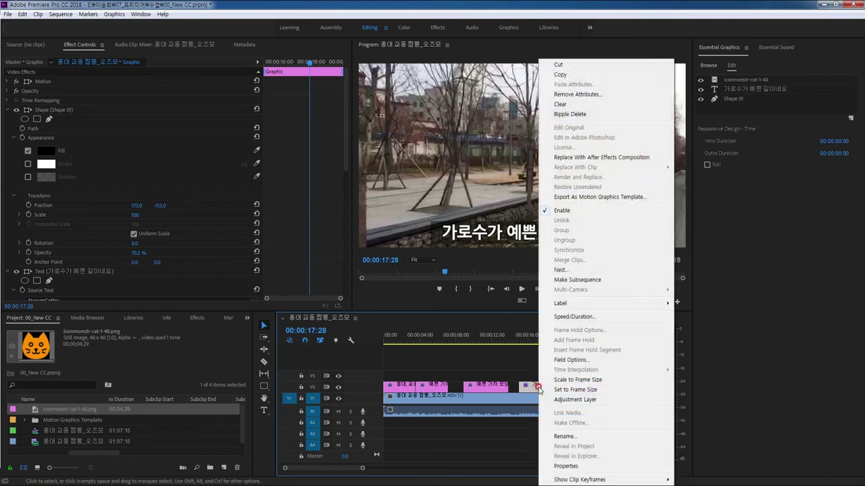
left_click(614, 198)
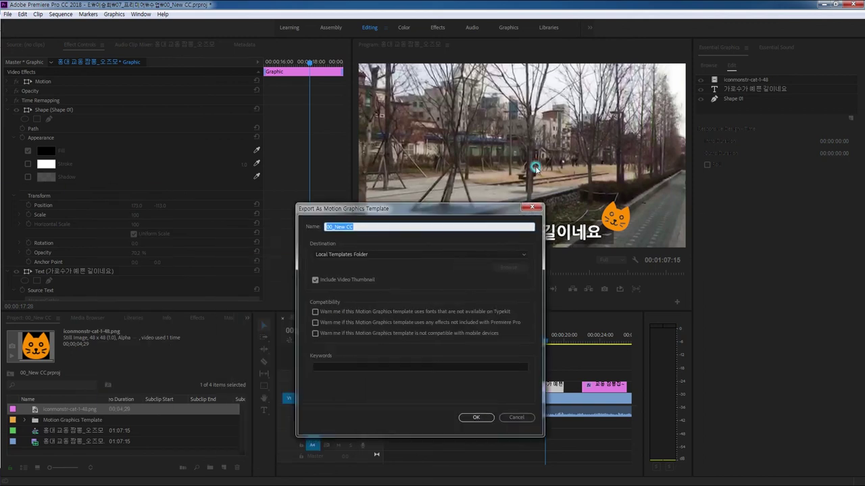
left_click(476, 117)
type("0")
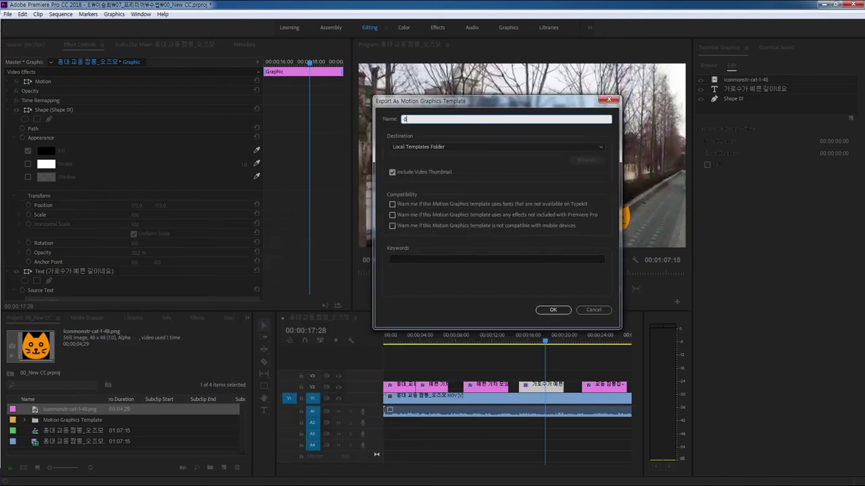
type("4_자막")
left_click(553, 310)
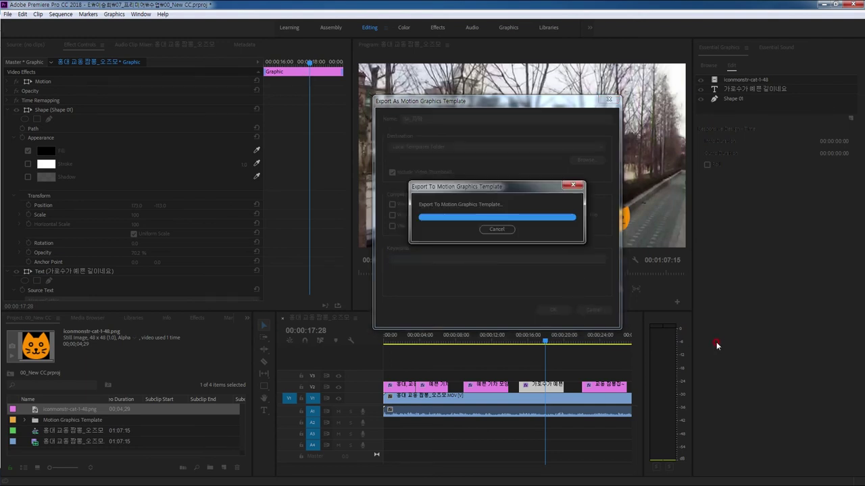
left_click(606, 363)
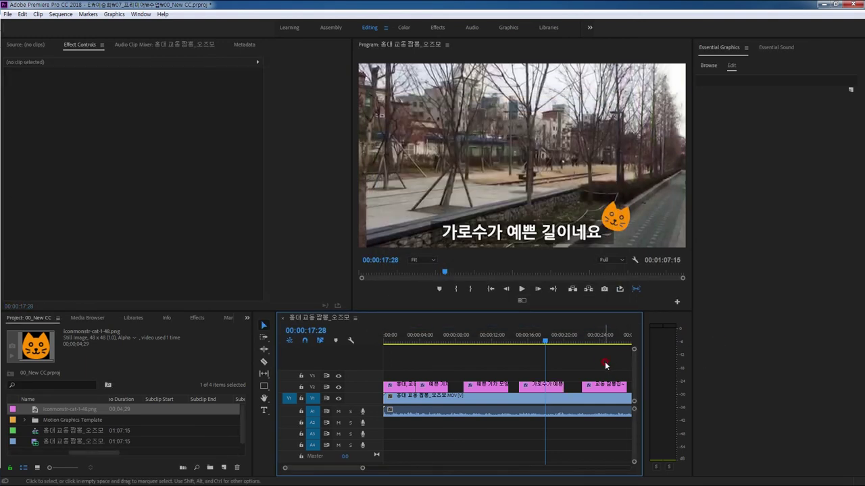
Place the 04_자막 template on track V2, starting at about 28 seconds.
key("minus")
left_click_drag(527, 343, 512, 347)
left_click(707, 65)
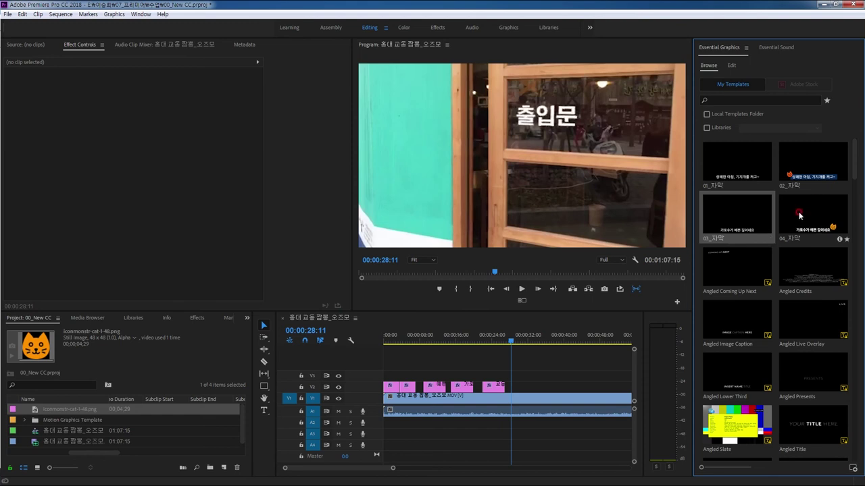
left_click_drag(818, 216, 555, 397)
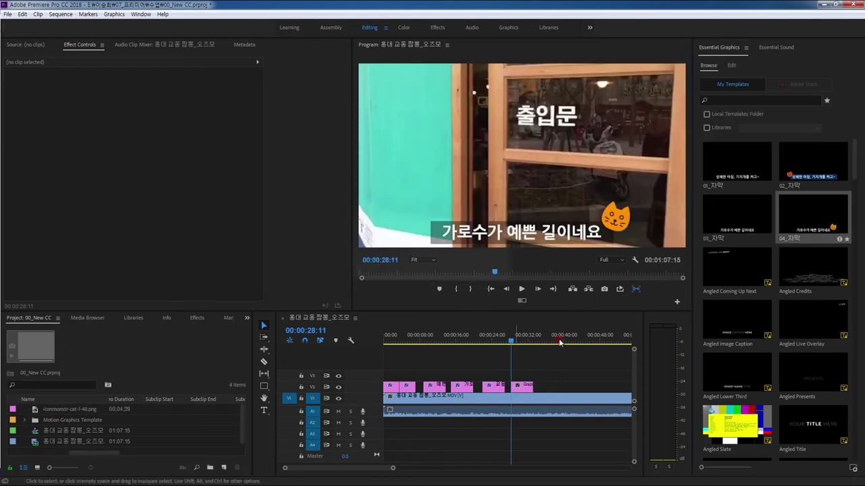
left_click(520, 337)
left_click(512, 338)
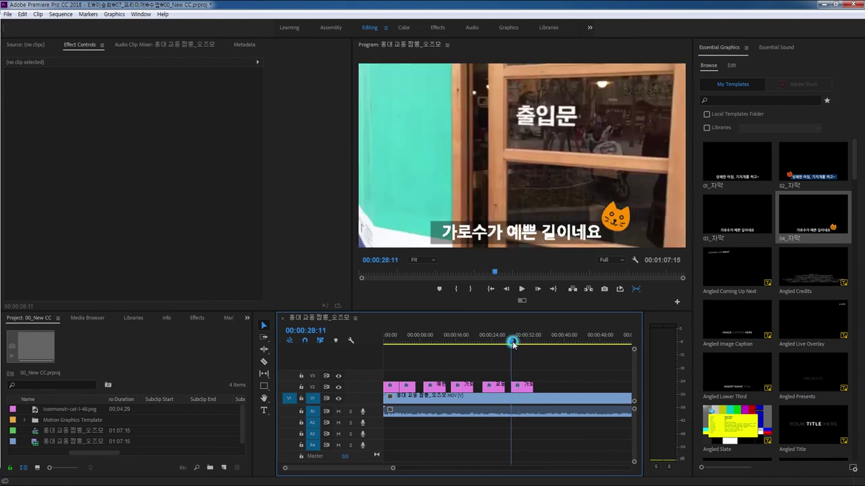
Replace the text of the caption placed from the 04_자막 template with "자~ 들어가 보겠습니다".
left_click(551, 235)
double_click(553, 235)
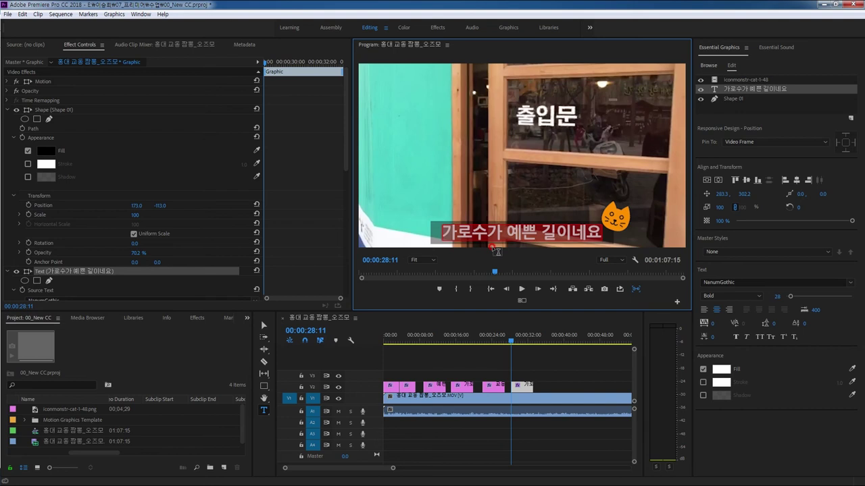
type("자~ 들")
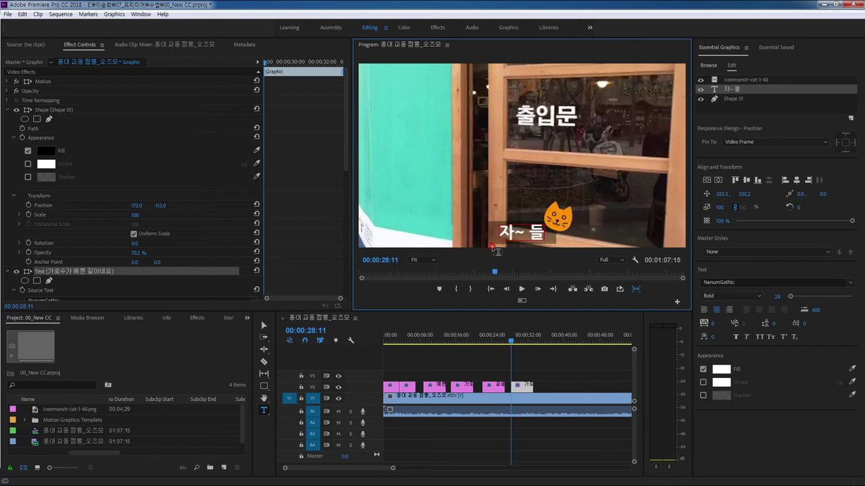
type("어가 보")
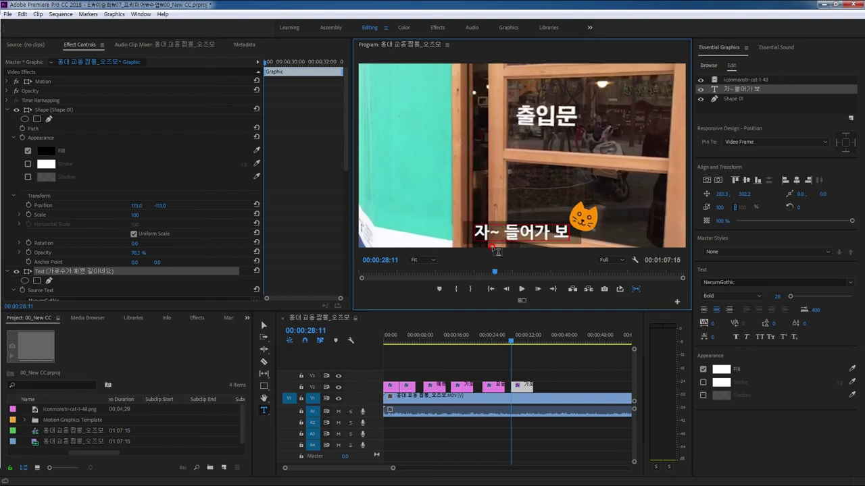
type("겠습니다.")
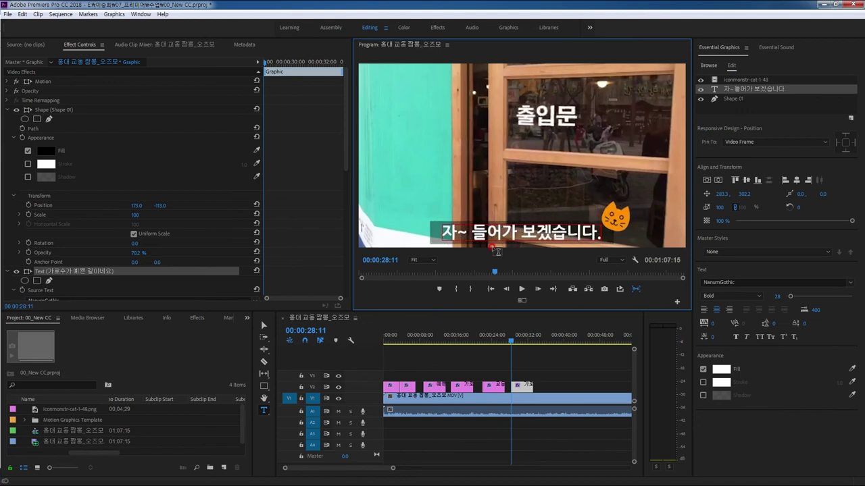
key("BackSpace")
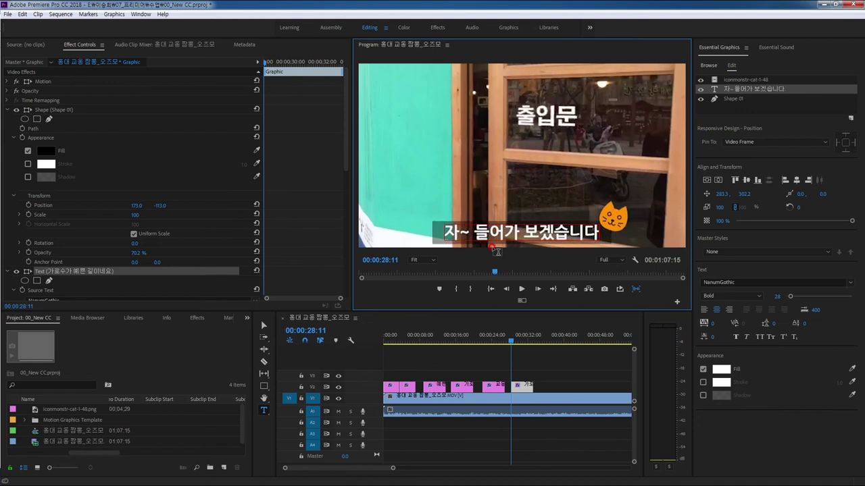
left_click(265, 326)
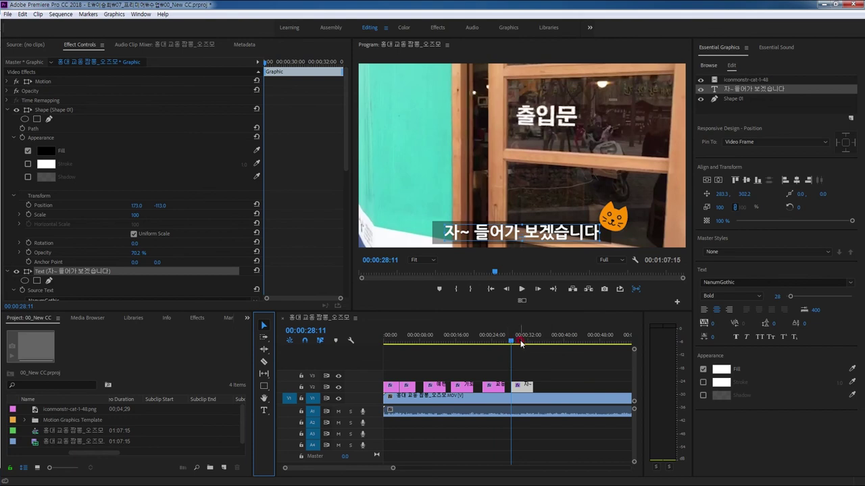
Preview the new caption at 00:00:29:29, deselect its clip and display the saved graphics templates.
left_click_drag(513, 343, 518, 344)
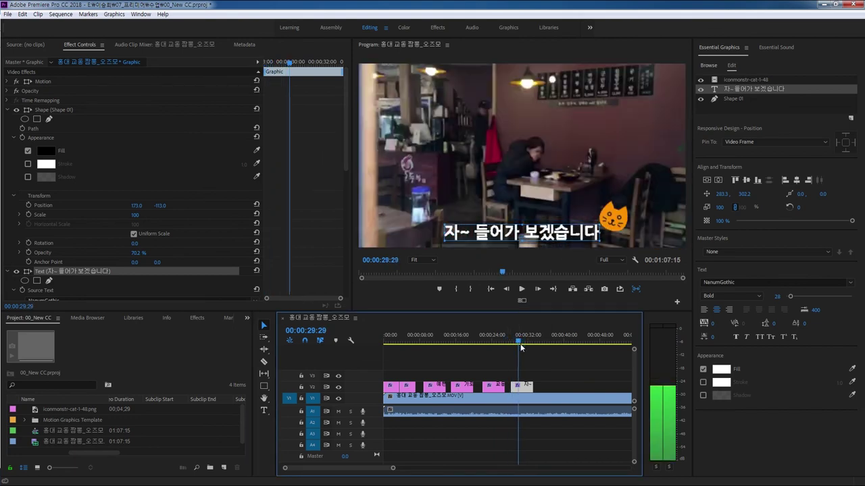
left_click(560, 388)
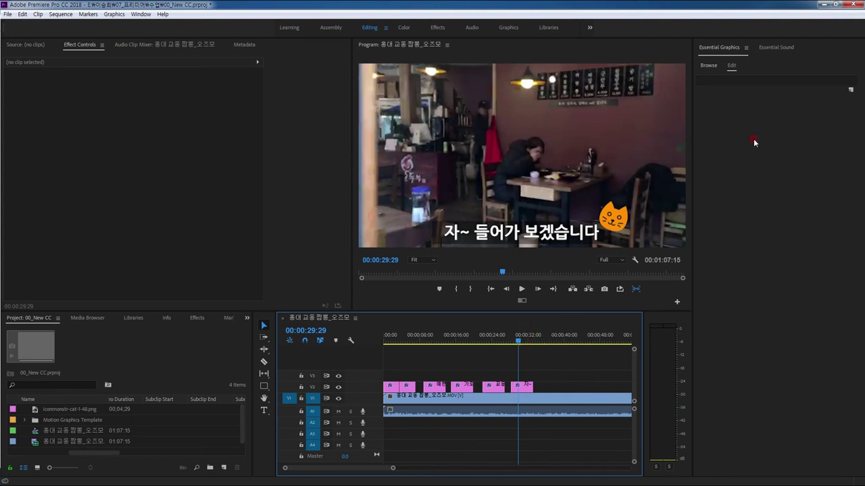
left_click(708, 66)
left_click(731, 47)
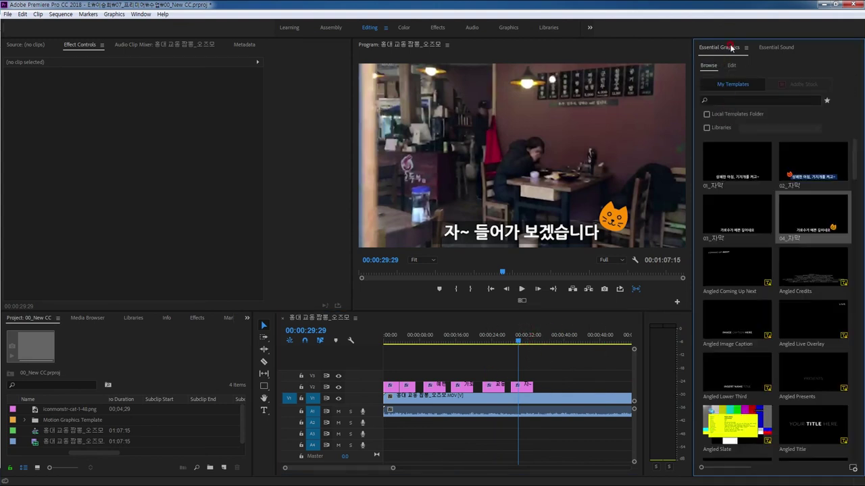